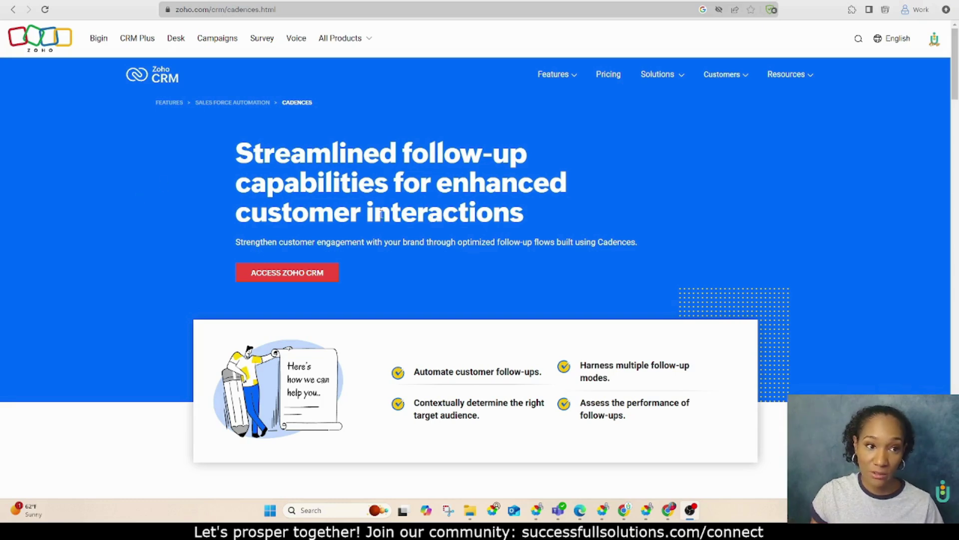
- Scroll down through the Cadences feature sections on the Zoho CRM website
scroll(390, 250, down, 8)
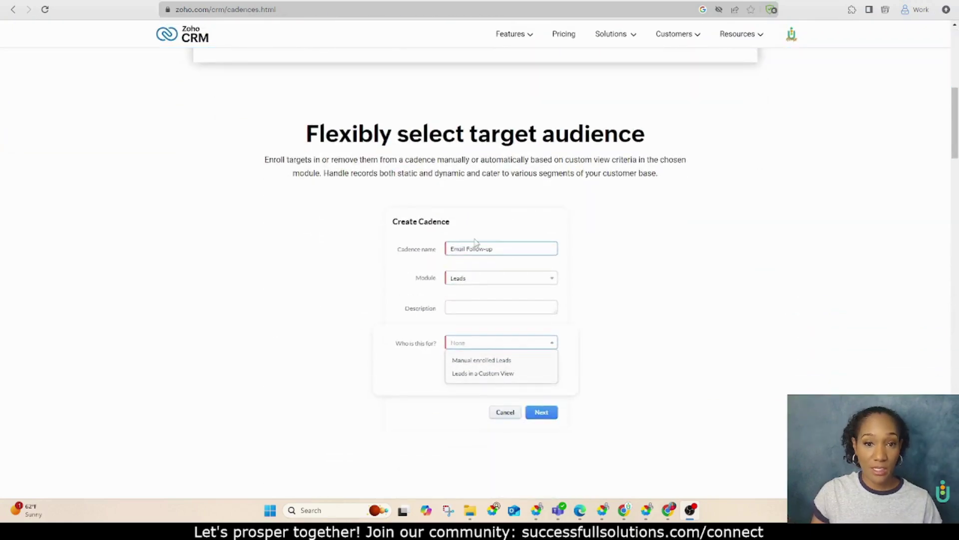
scroll(476, 242, down, 6)
scroll(476, 243, down, 2)
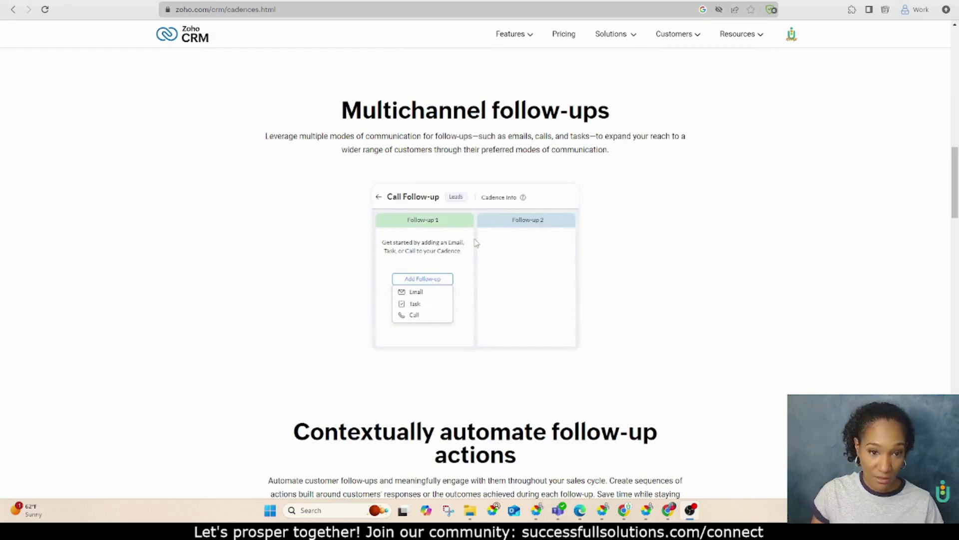
scroll(476, 243, down, 5)
scroll(476, 243, down, 4)
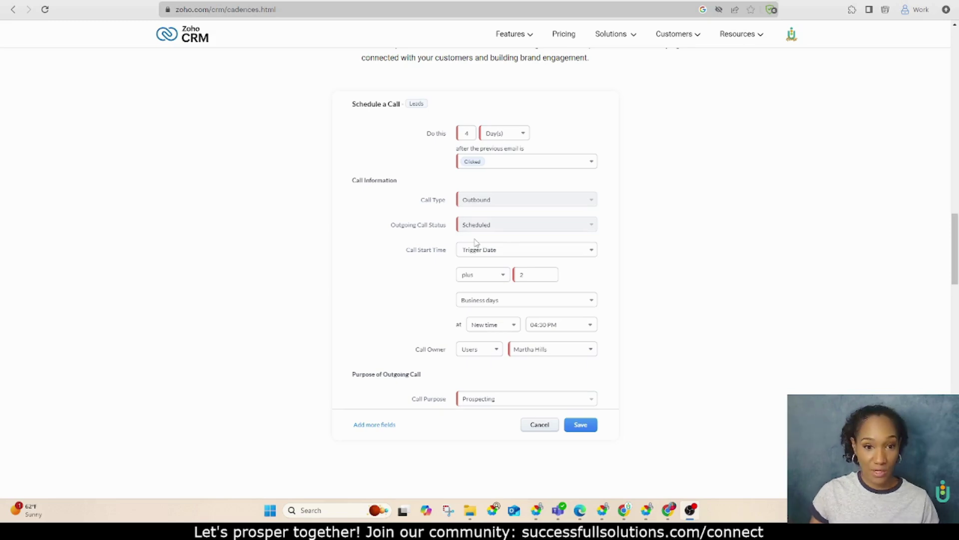
scroll(476, 243, down, 4)
scroll(475, 243, down, 3)
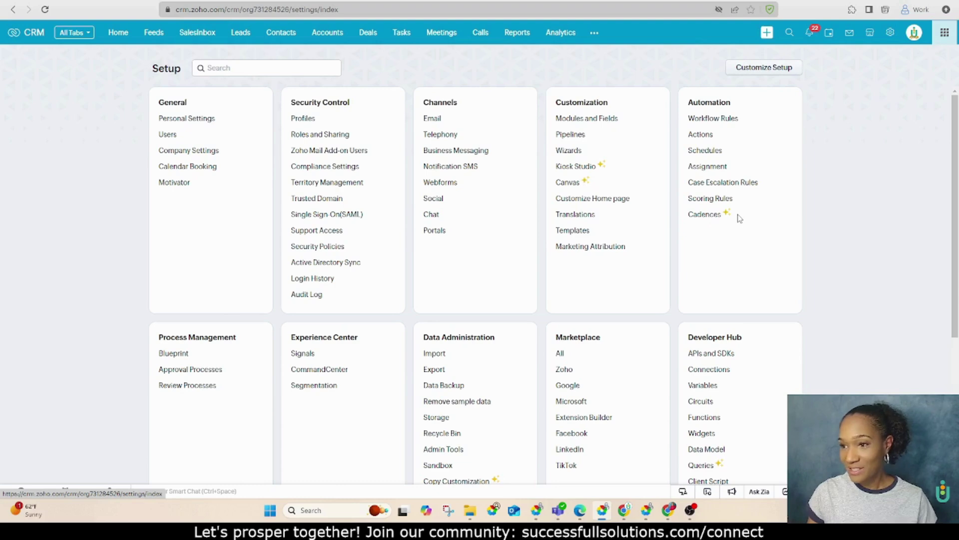
- Open the Cadences list under Automation in Setup
click(705, 215)
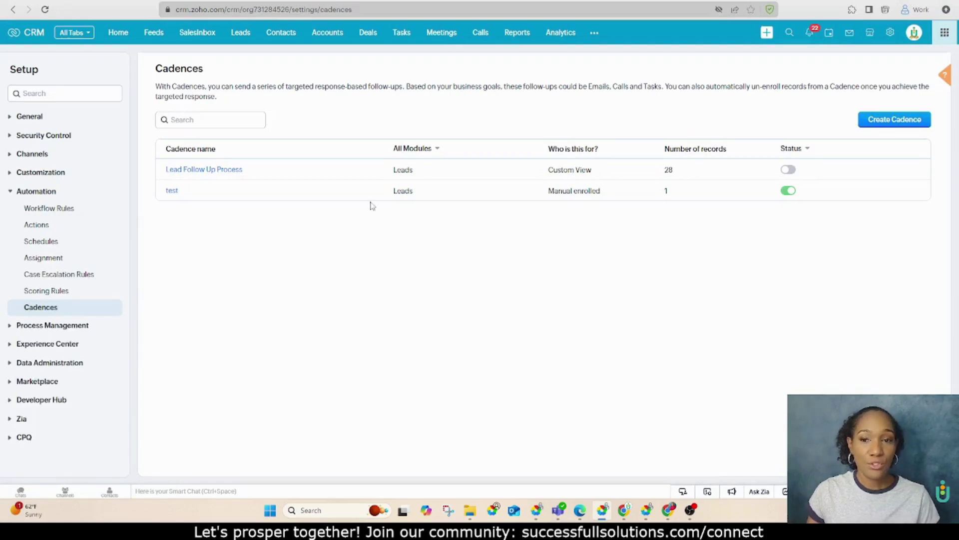
- Open the Lead Follow Up Process cadence and expand the Follow-up 1 and Follow-up 2 mail cards
click(185, 174)
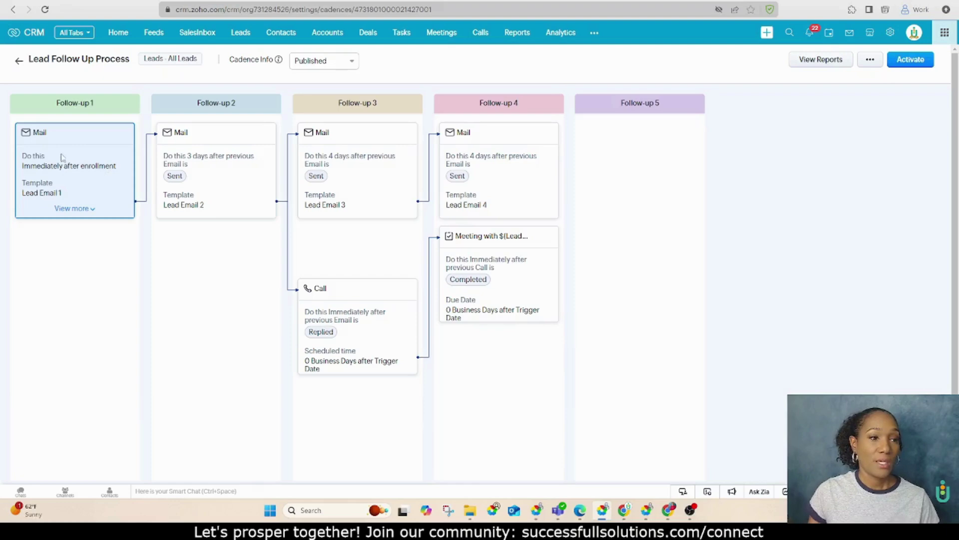
click(70, 209)
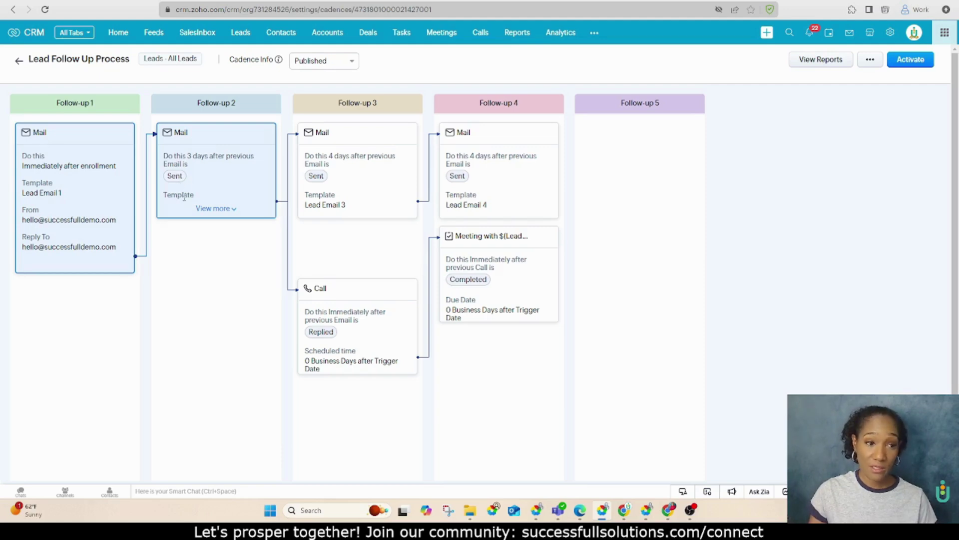
click(216, 209)
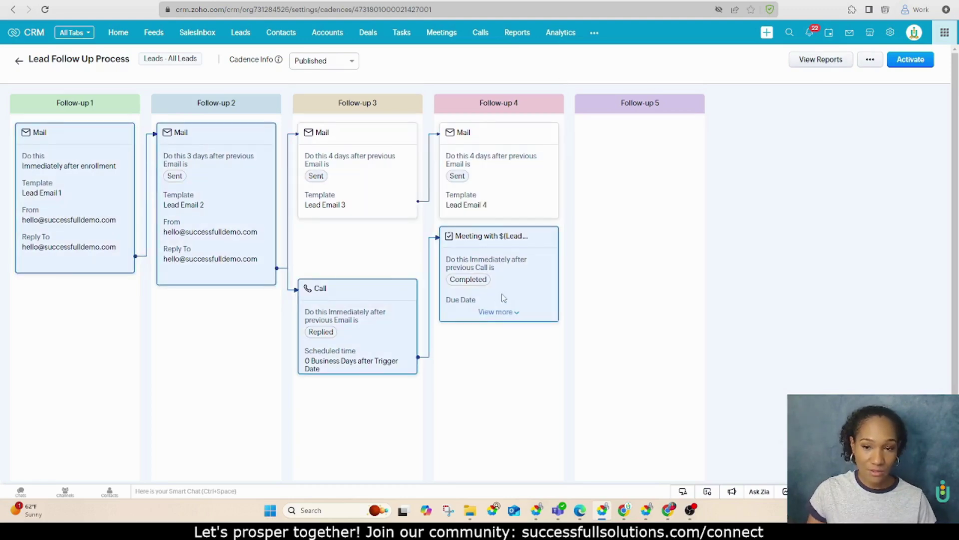
- Review the Lead Follow Up Process reports across the Email, Task and Call tabs, ending on Email
click(822, 62)
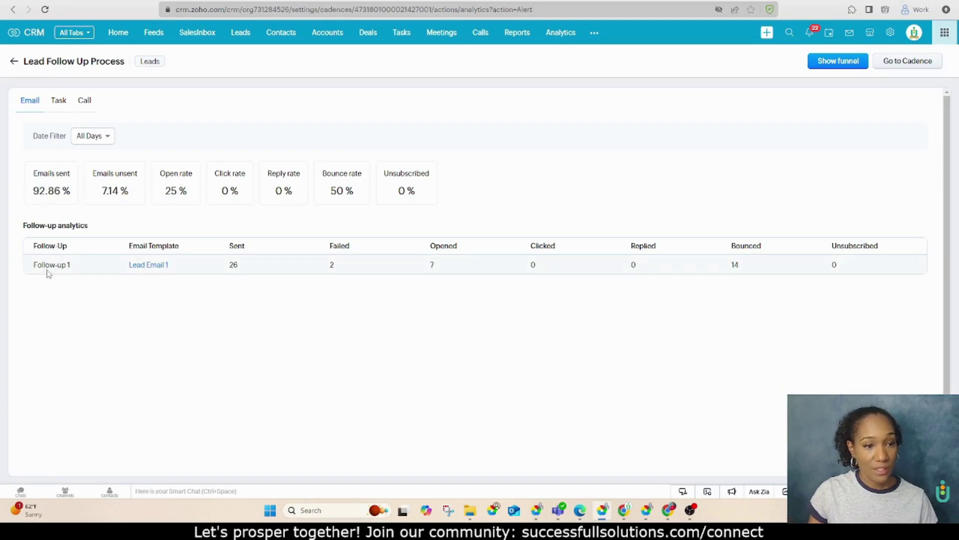
drag(228, 265, 246, 268)
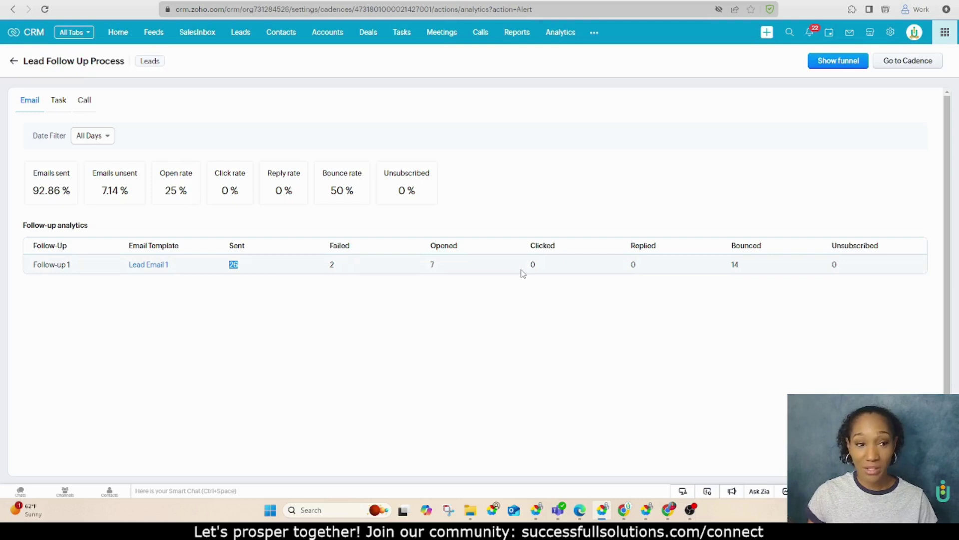
triple_click(243, 276)
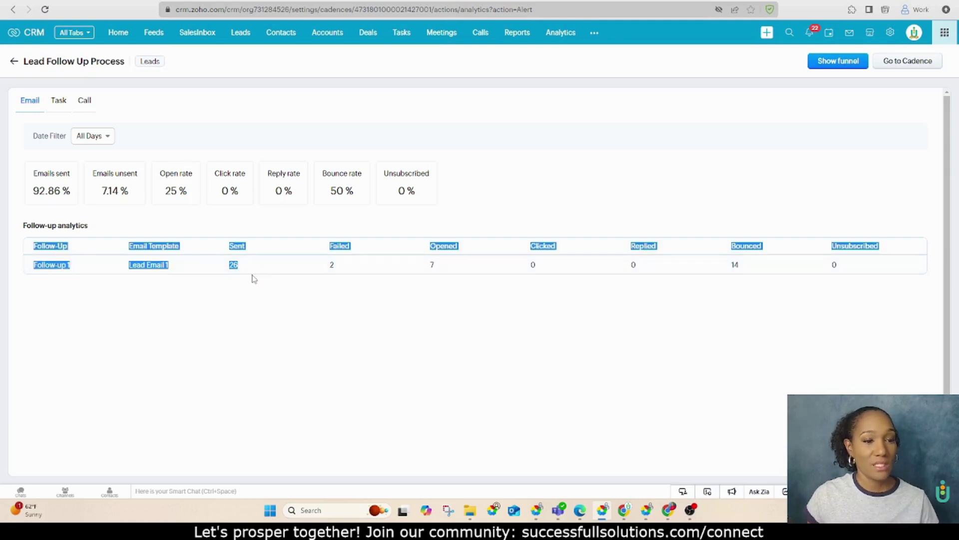
click(235, 274)
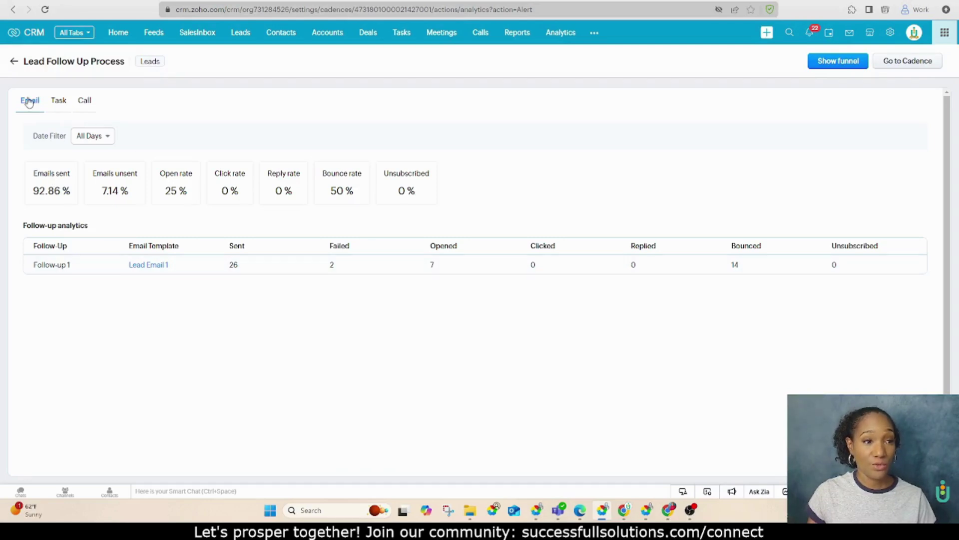
click(56, 104)
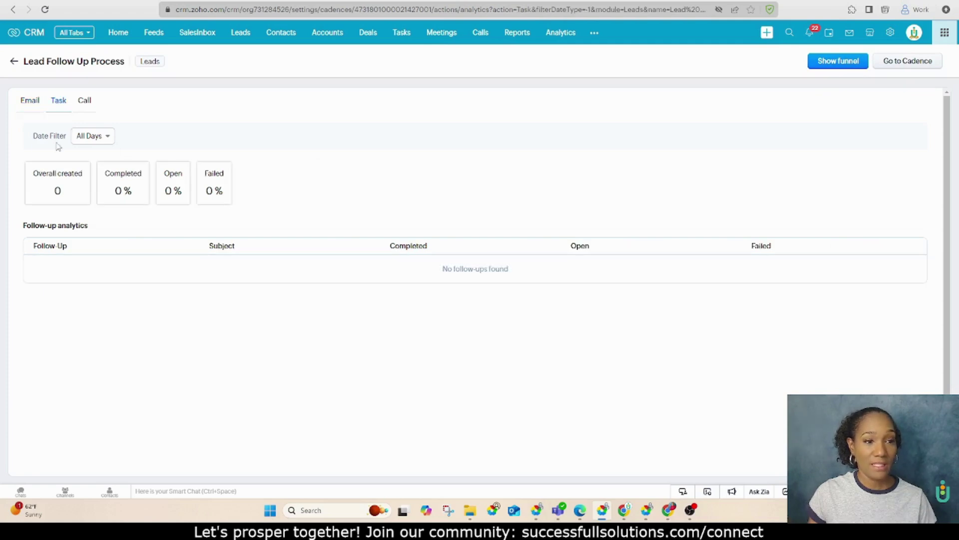
click(90, 104)
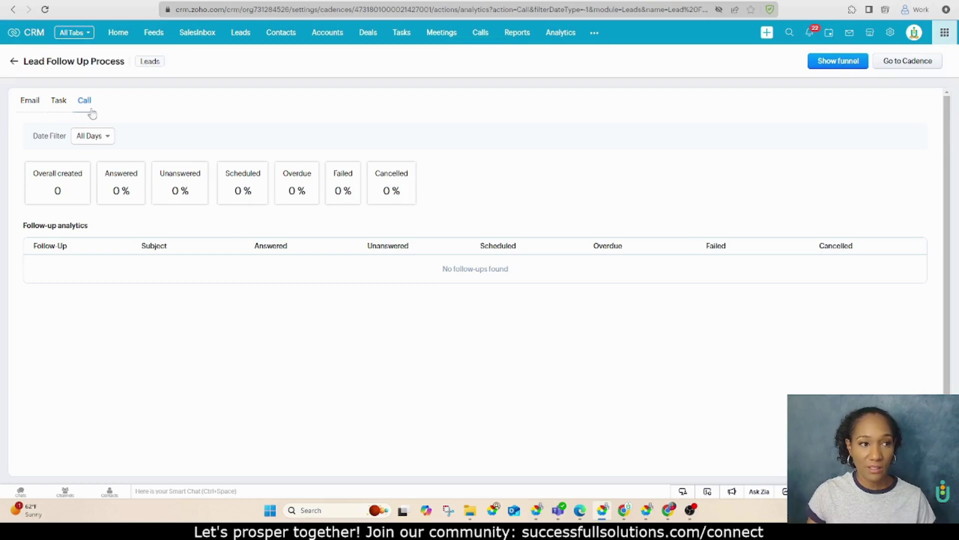
click(29, 103)
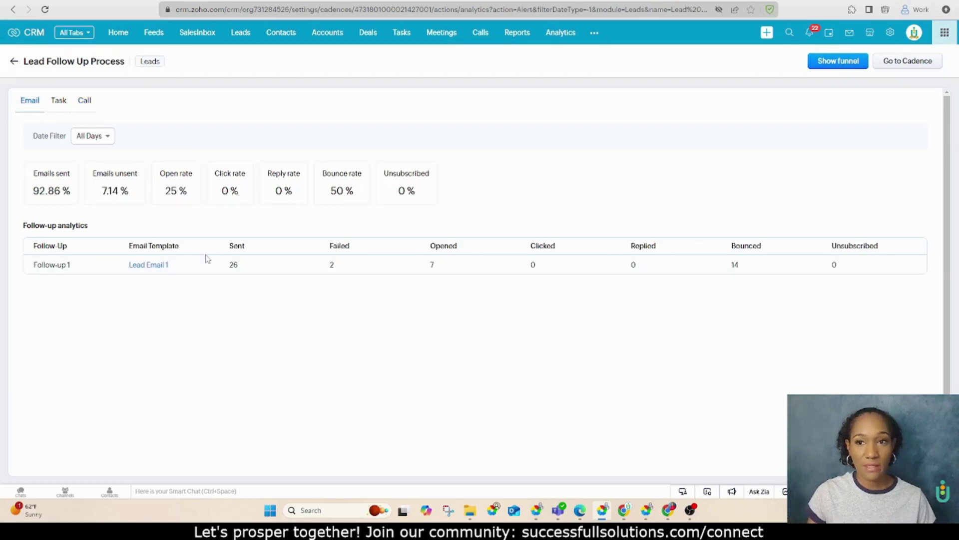
- Show the funnel view and scroll right across all the follow-up cards
click(840, 60)
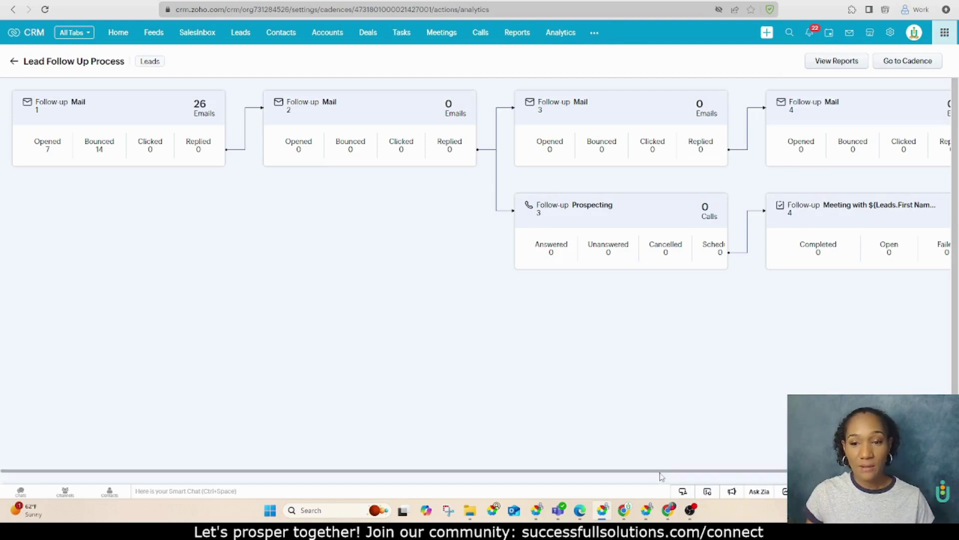
scroll(661, 475, right, 2)
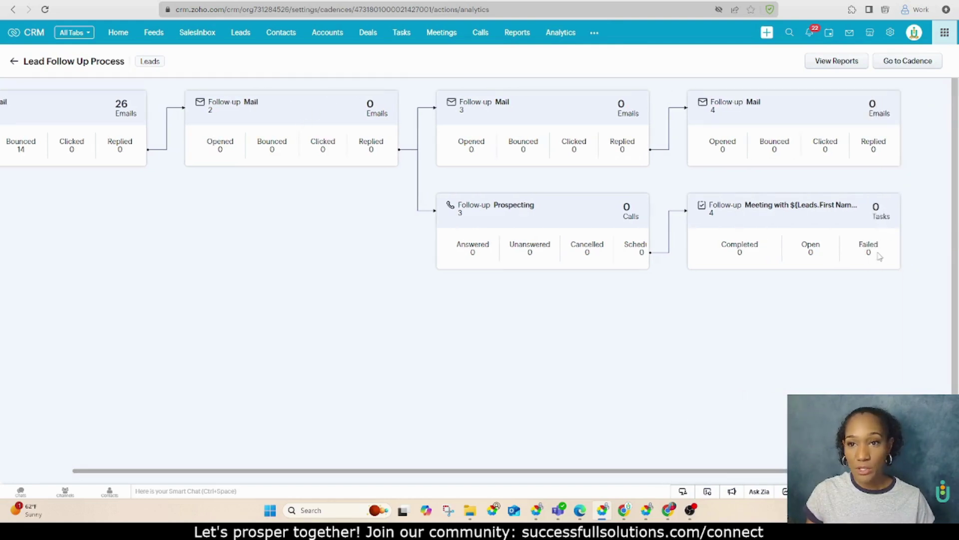
- Return to the cadences list and start a new cadence named 'New Leads'
click(906, 63)
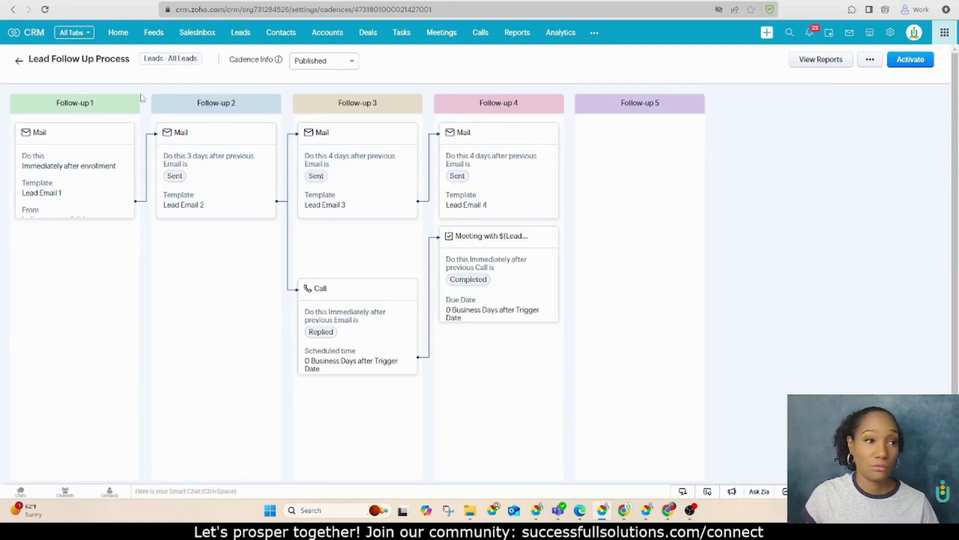
click(18, 60)
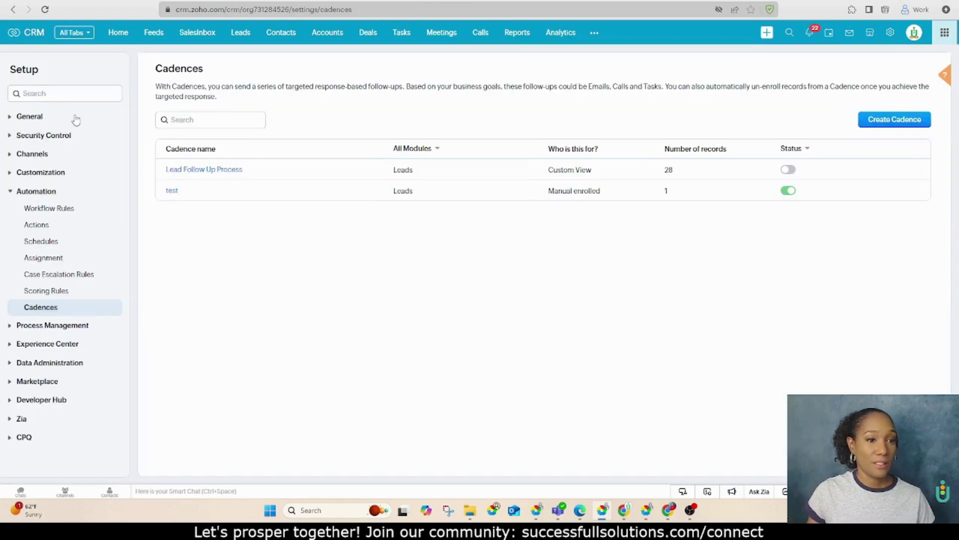
click(898, 123)
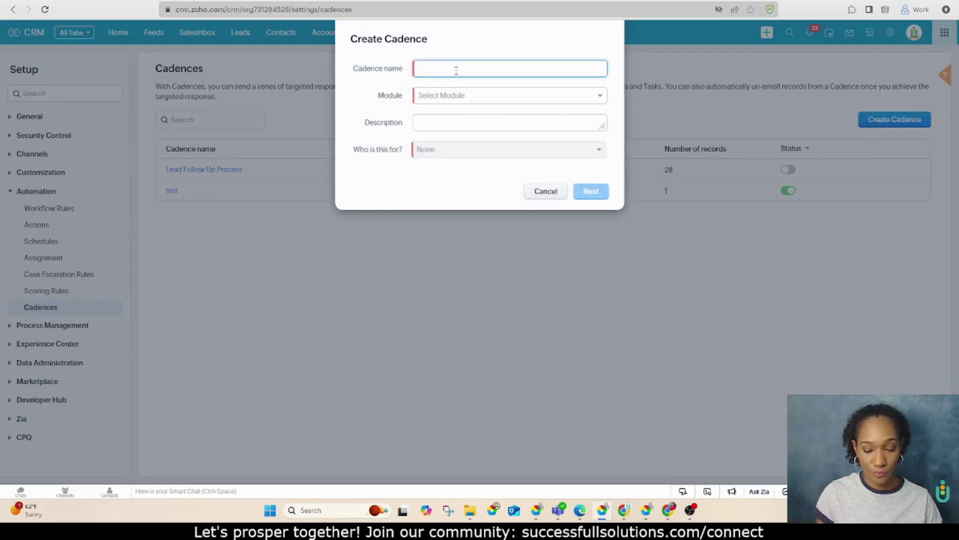
text(New Le)
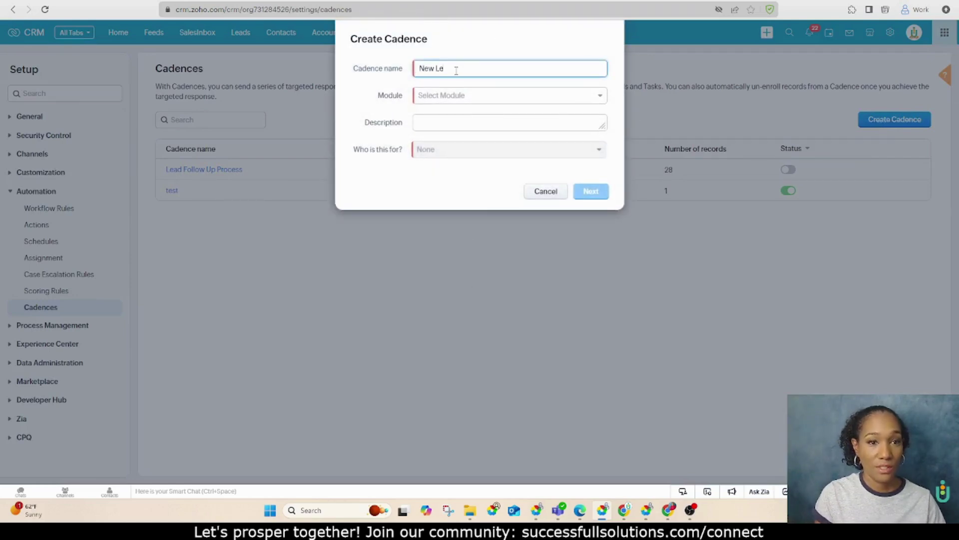
text(ads)
- Set the module to Leads and target Leads in a Custom View
click(448, 96)
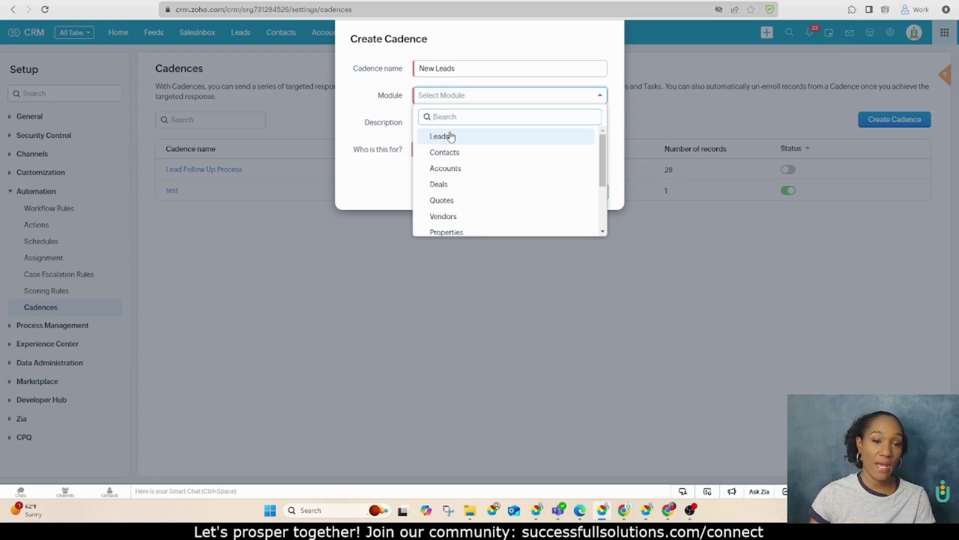
scroll(476, 179, down, 2)
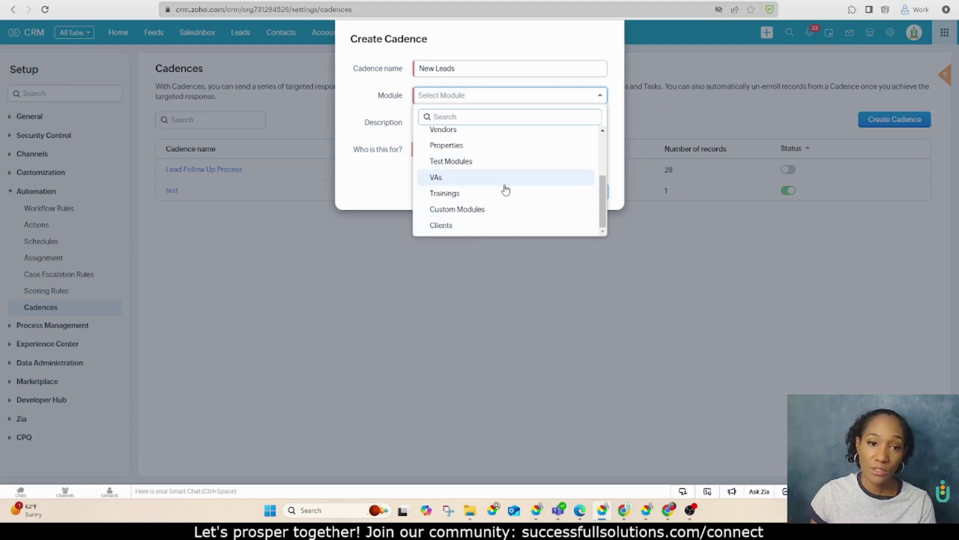
scroll(505, 189, up, 5)
click(448, 139)
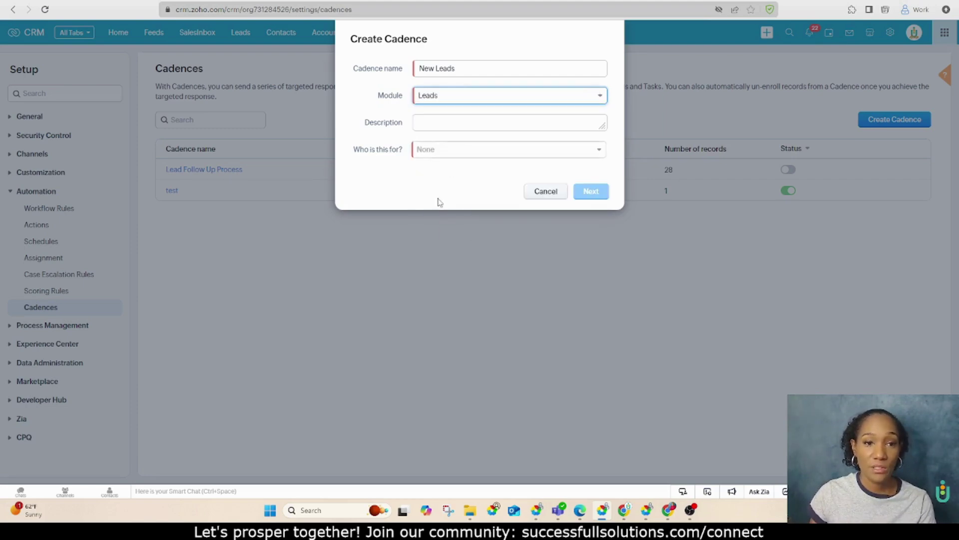
click(431, 152)
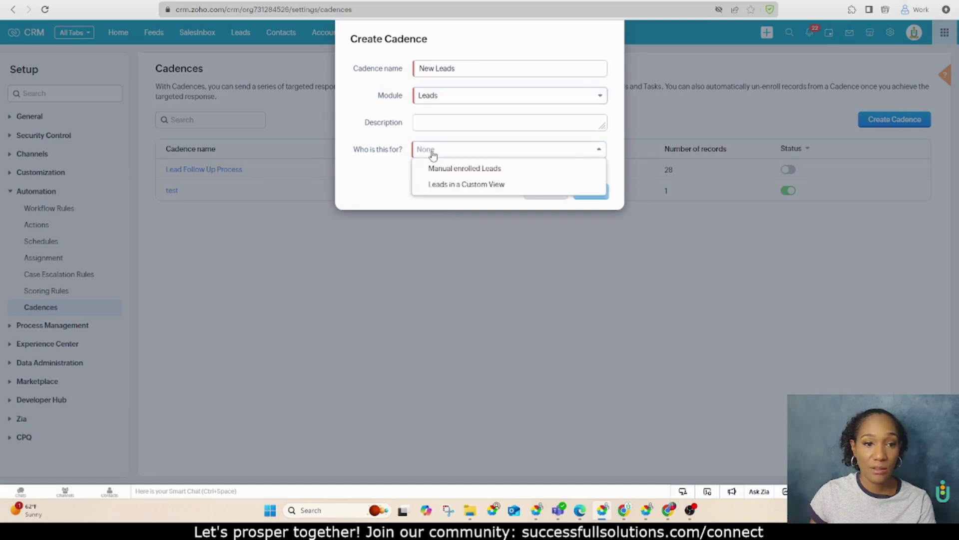
click(431, 186)
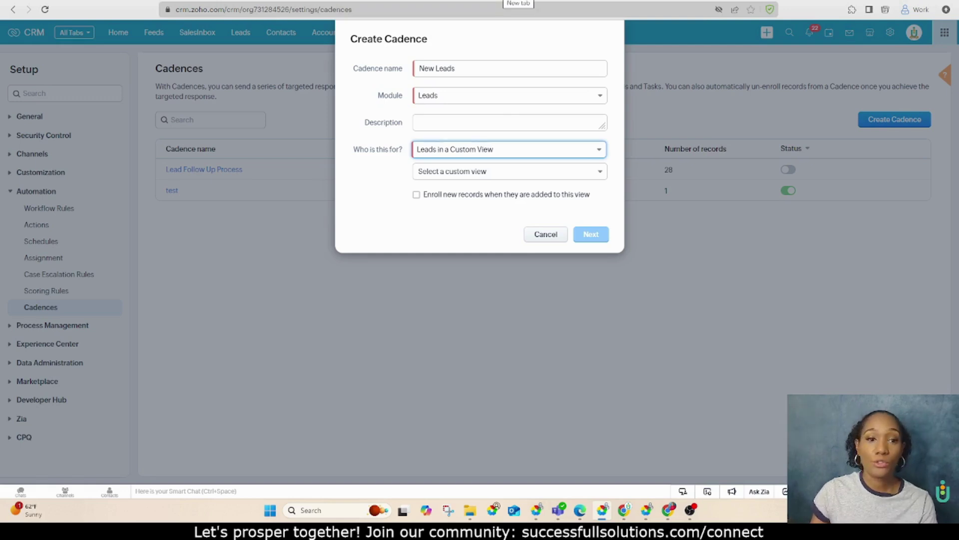
- Choose the VIP List view and auto-enroll new records when they meet the view criteria
click(456, 175)
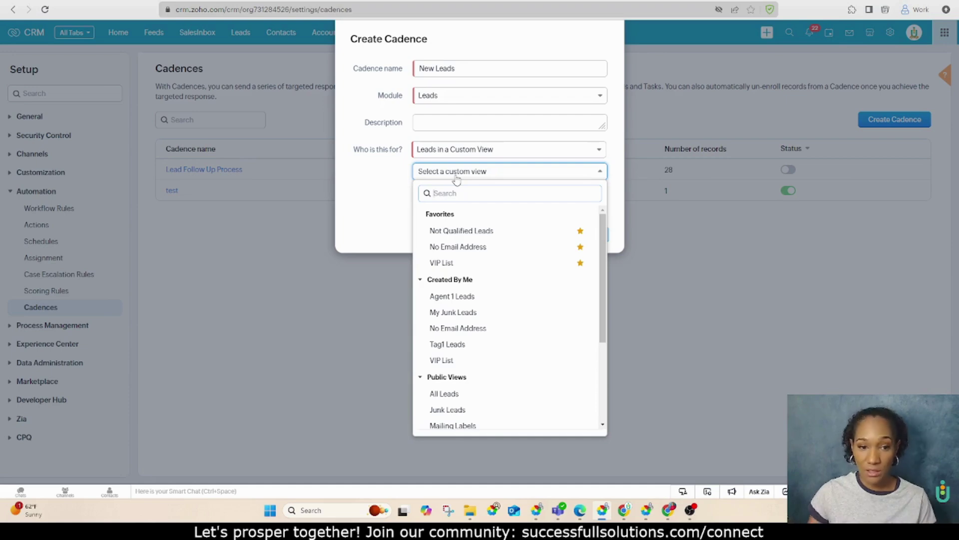
click(474, 264)
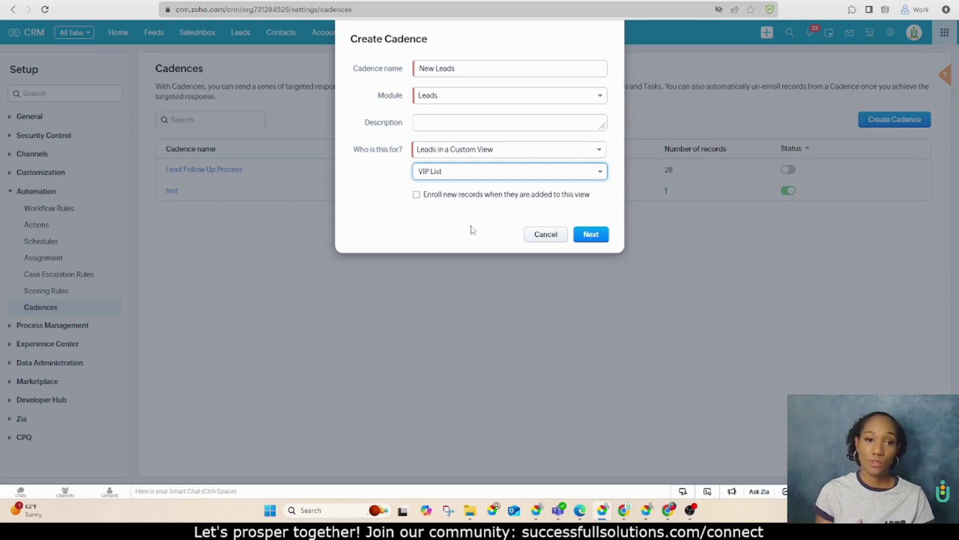
click(466, 176)
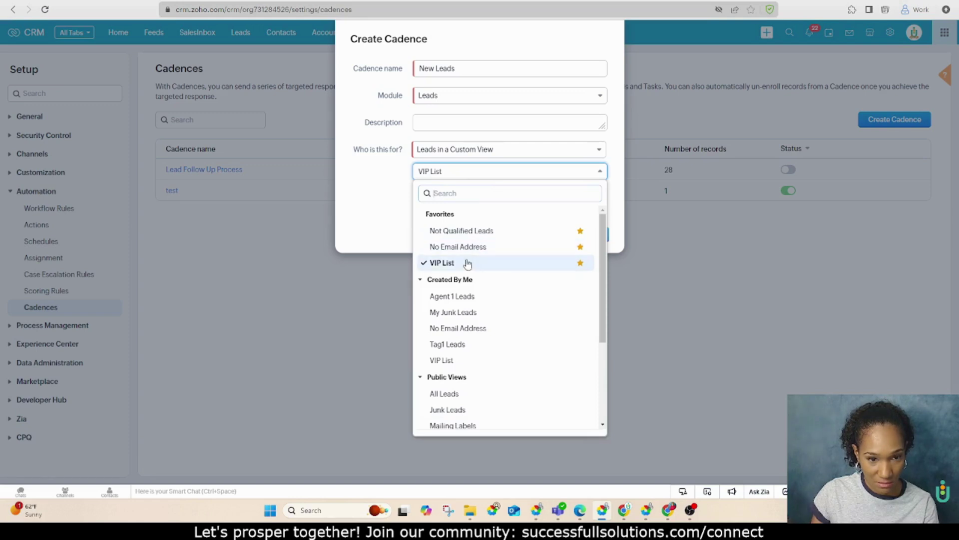
click(468, 263)
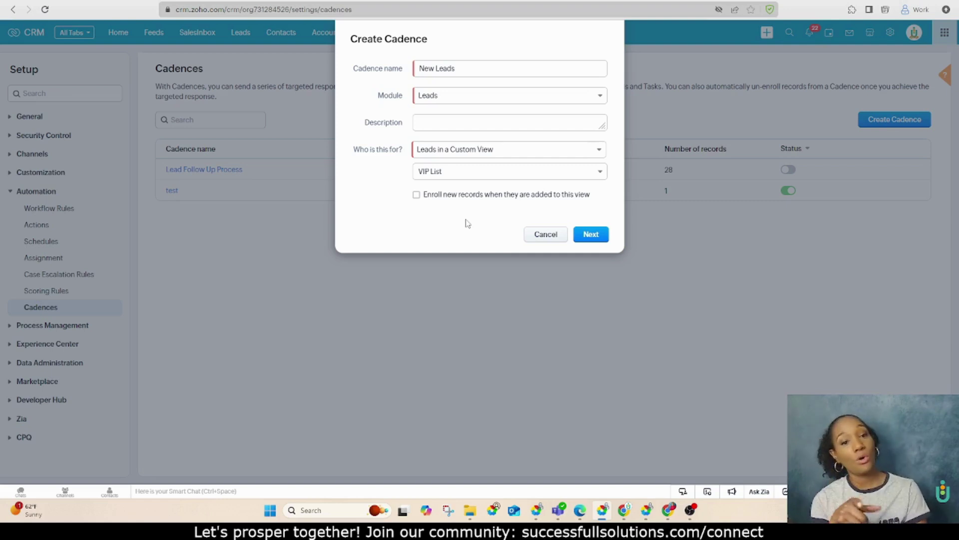
click(416, 196)
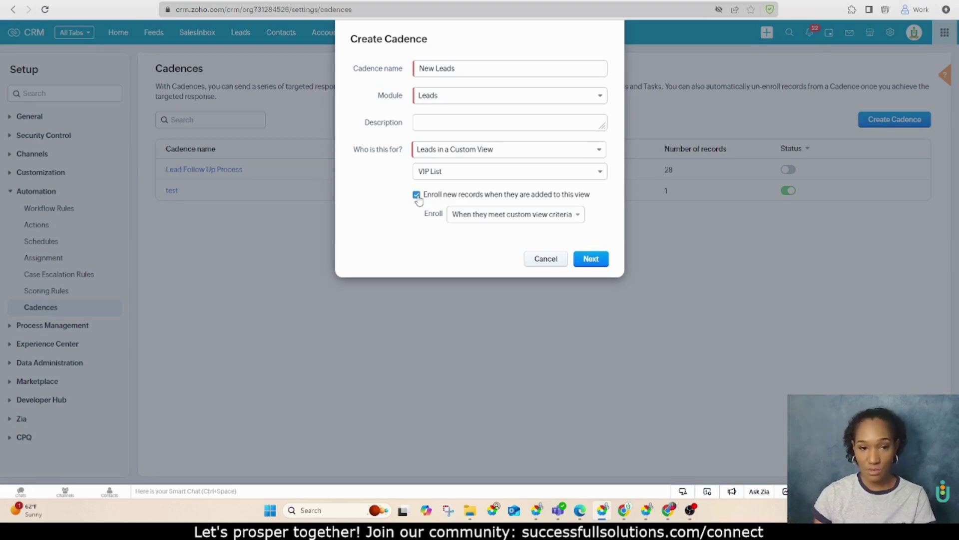
click(465, 215)
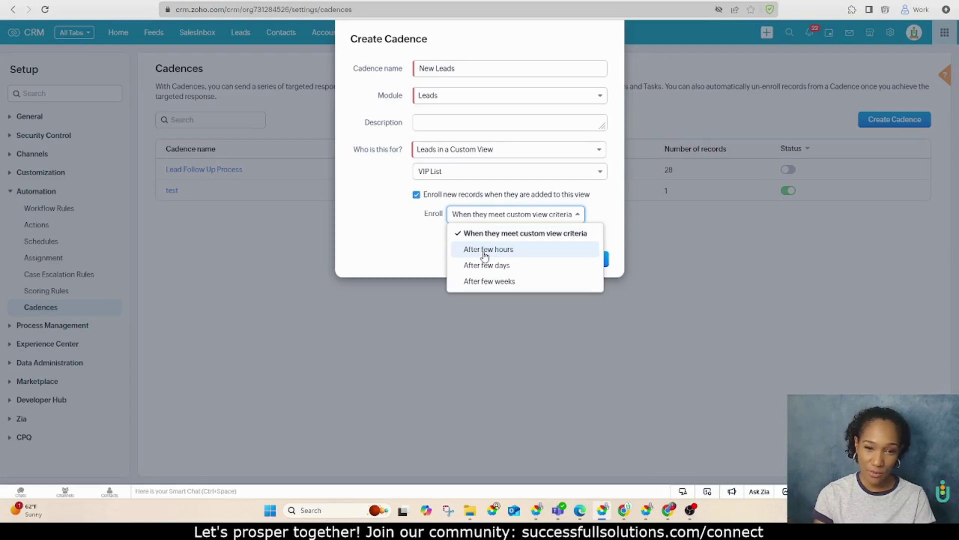
click(431, 260)
- Create the cadence and add an email as the first follow-up, sent immediately
click(603, 259)
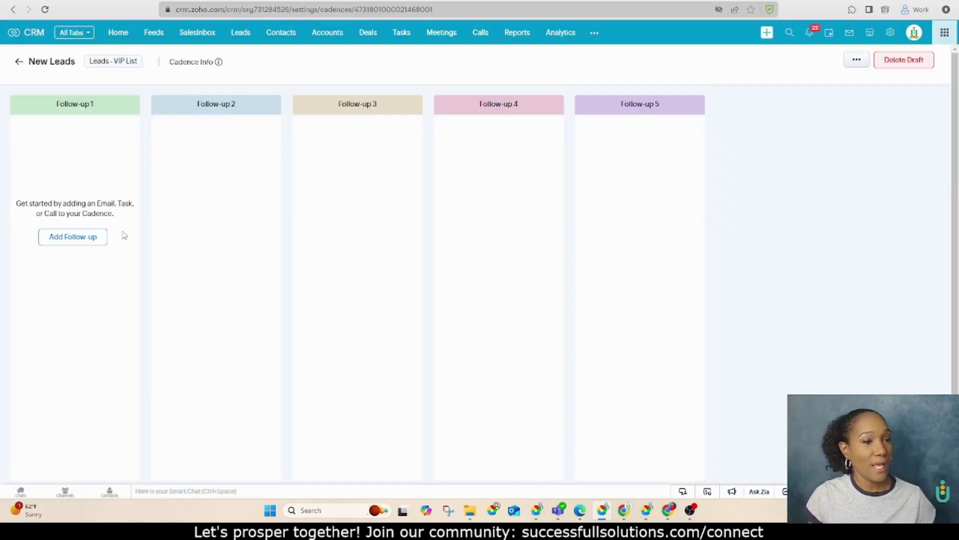
click(64, 240)
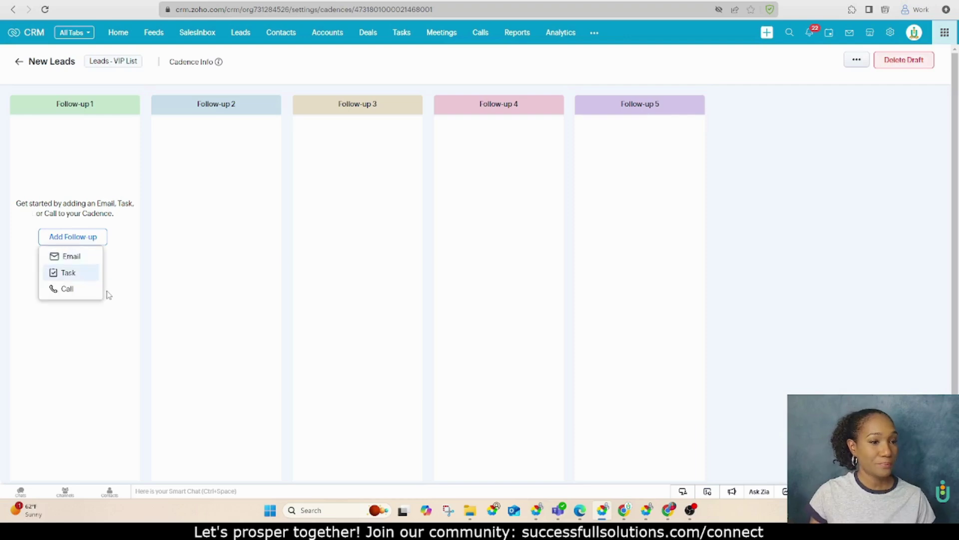
click(76, 259)
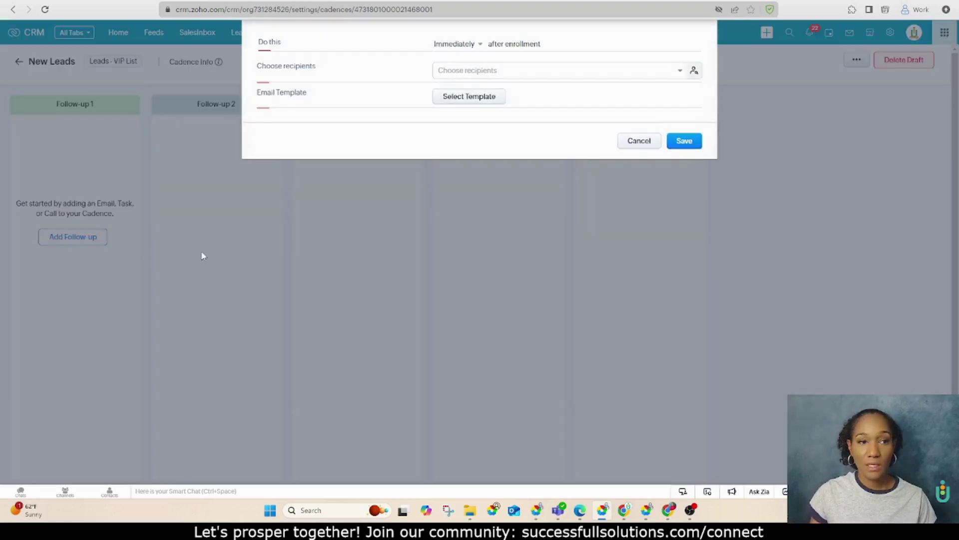
click(472, 46)
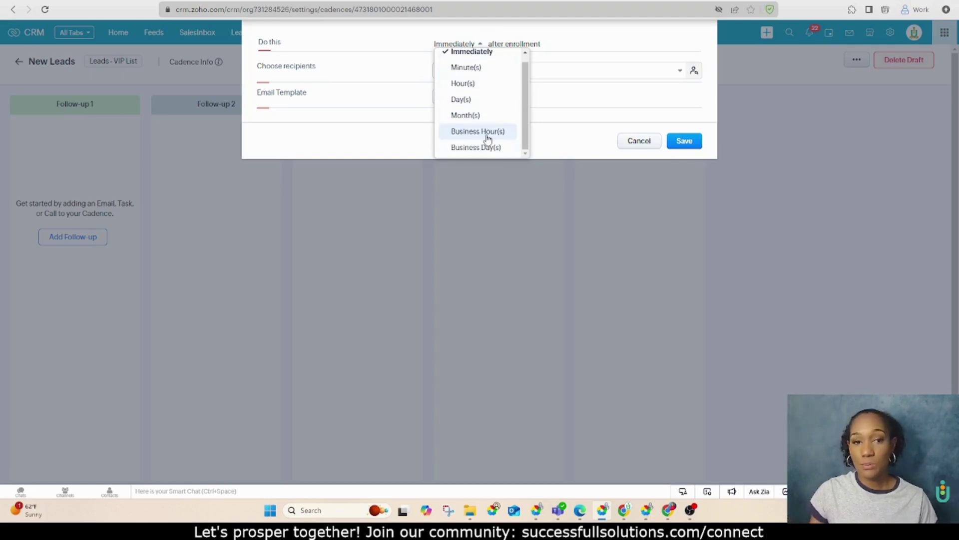
click(578, 43)
- Address the email to the lead's Email field and choose the Lead Email 1 template
click(477, 75)
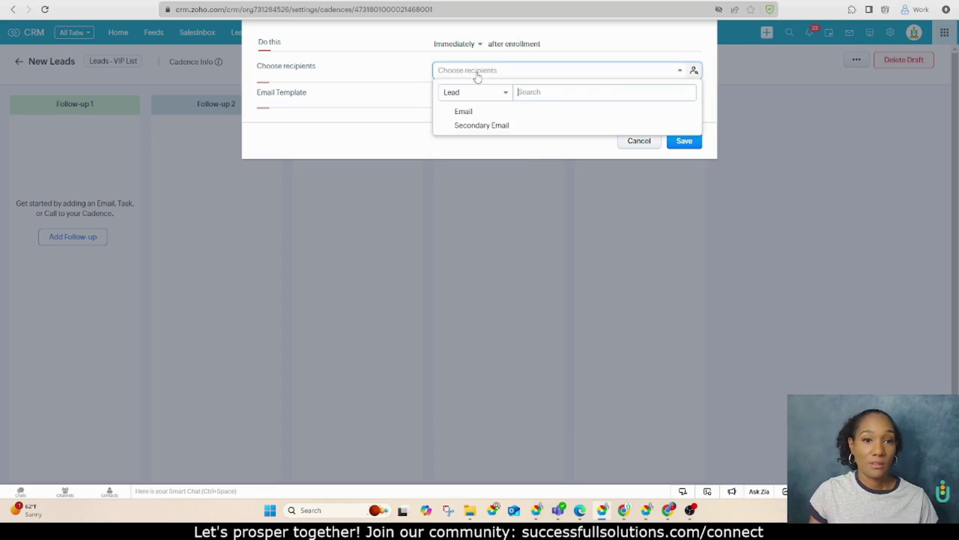
click(463, 112)
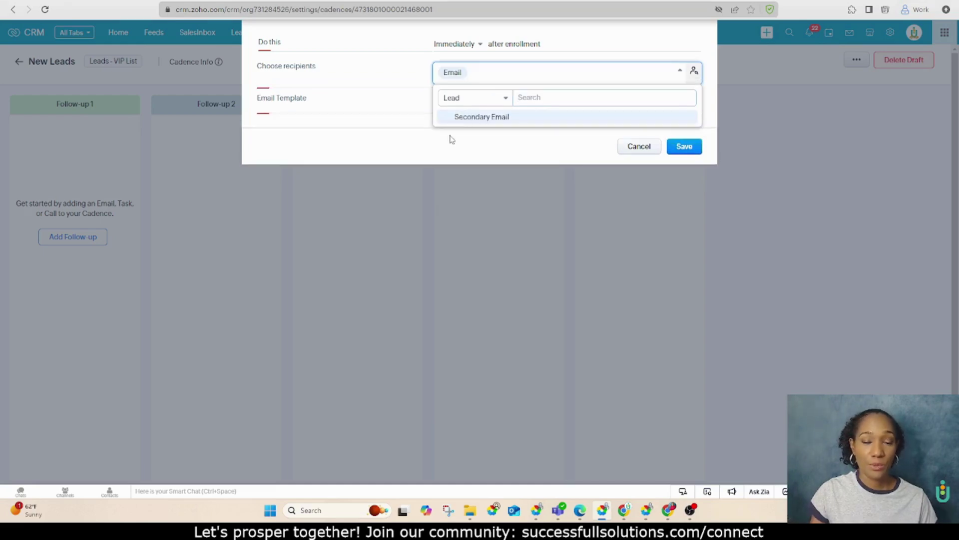
click(464, 149)
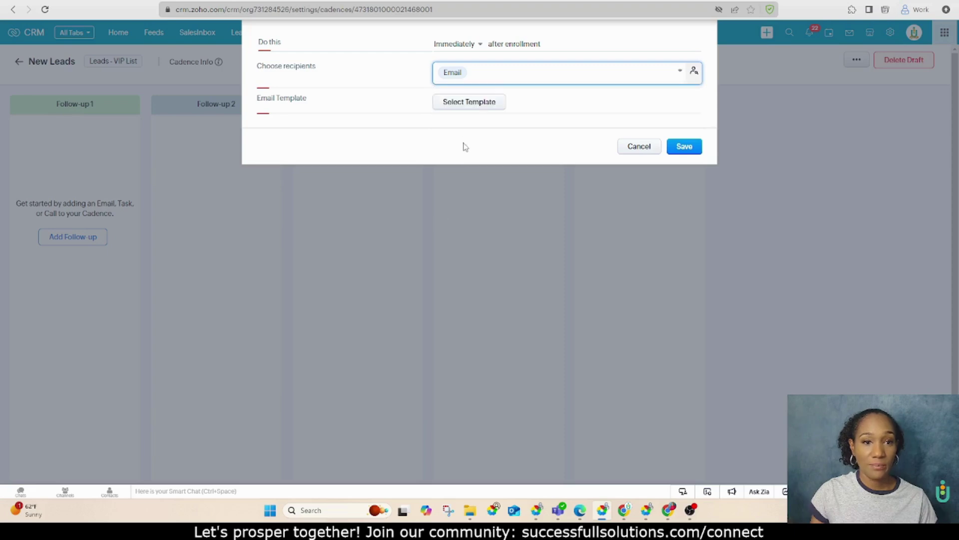
click(465, 105)
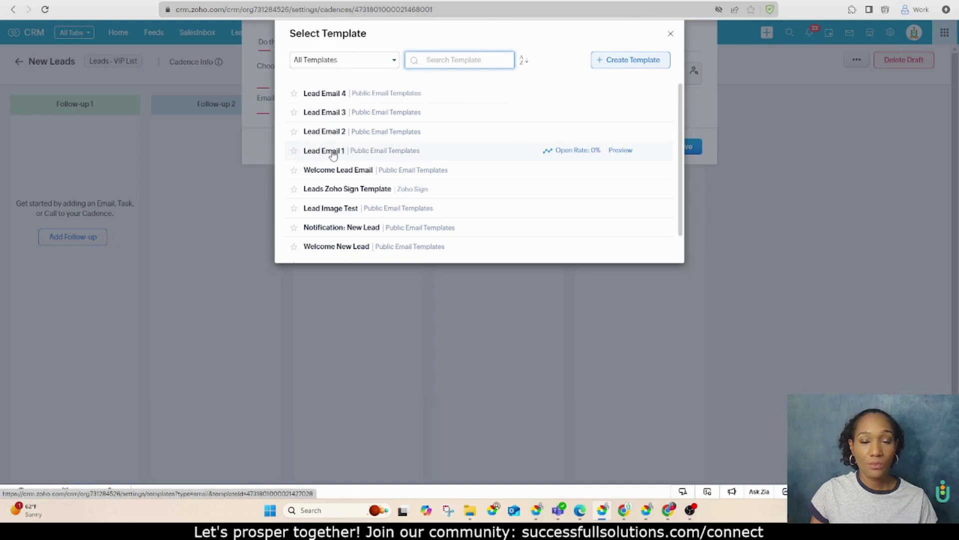
click(334, 152)
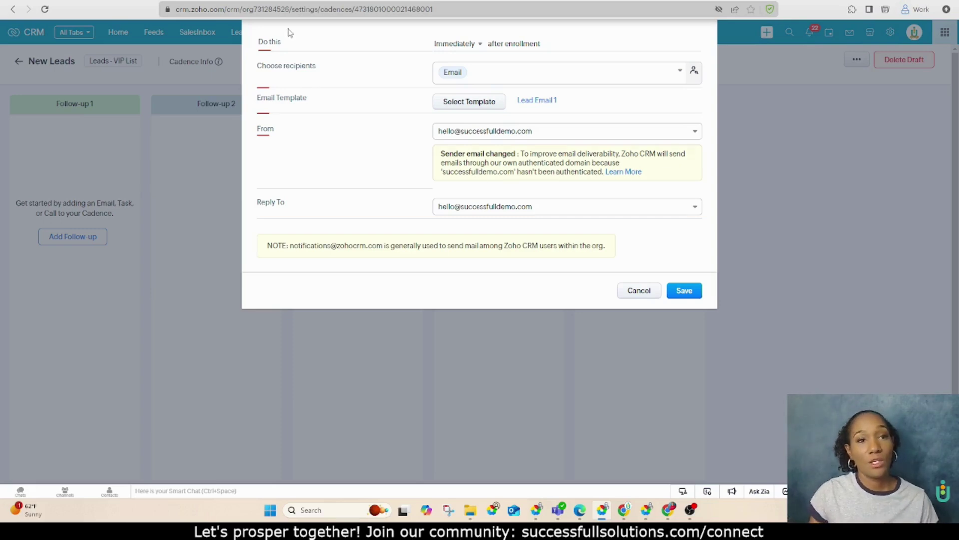
key(ctrl+t)
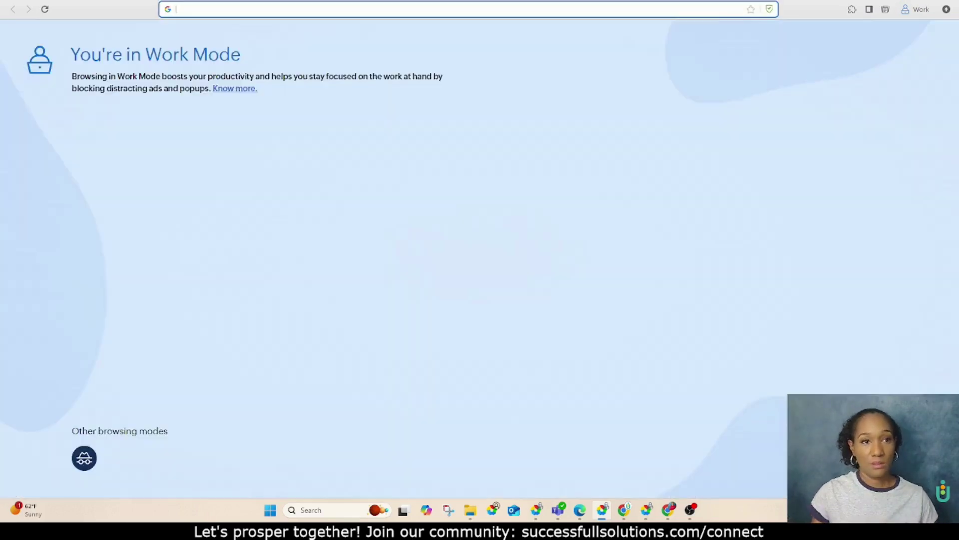
text(crm.zoho.com)
key(Return)
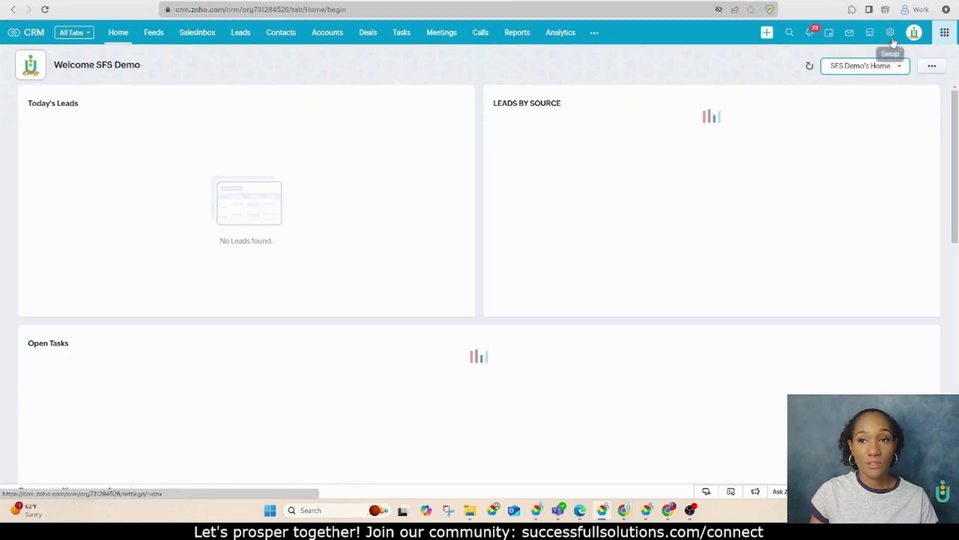
click(891, 34)
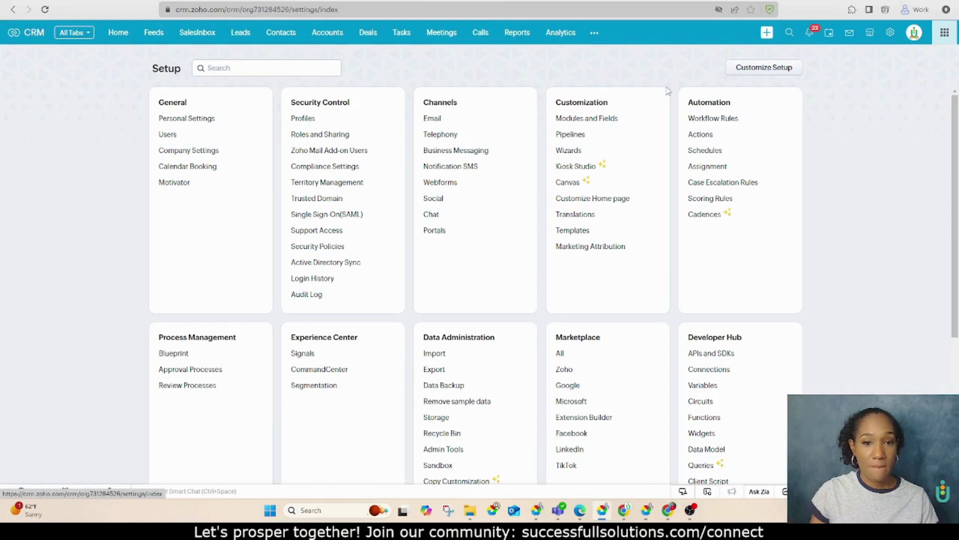
click(574, 232)
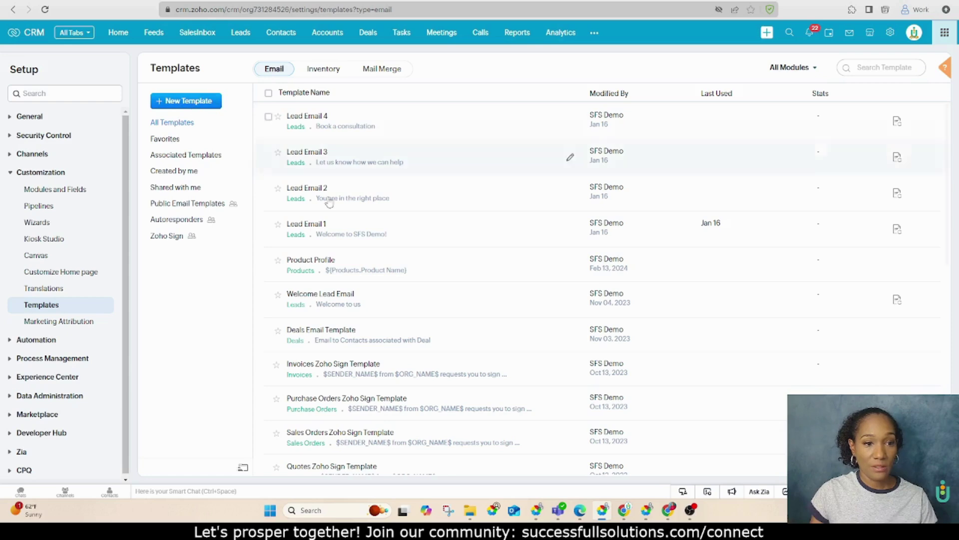
click(345, 229)
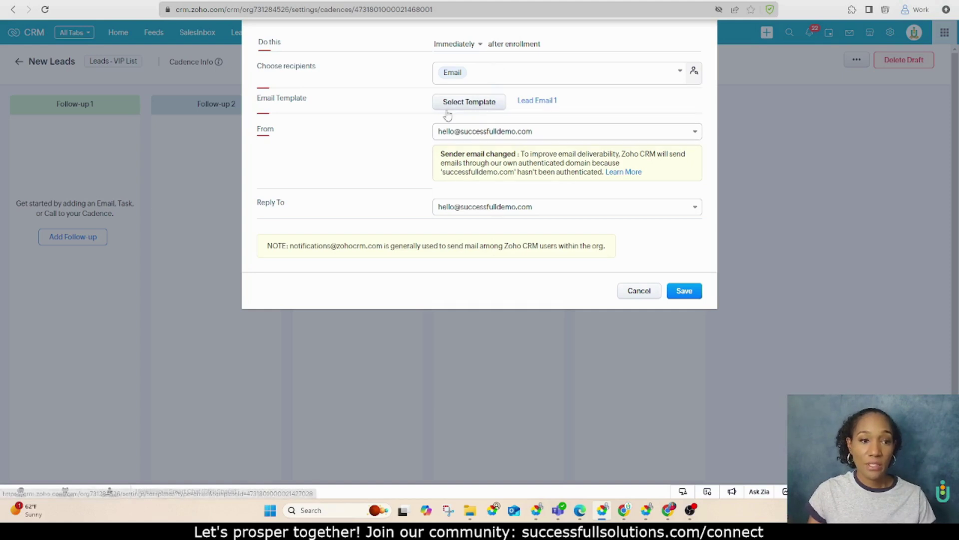
- Keep the existing From and Reply To addresses and save the first email step
click(473, 135)
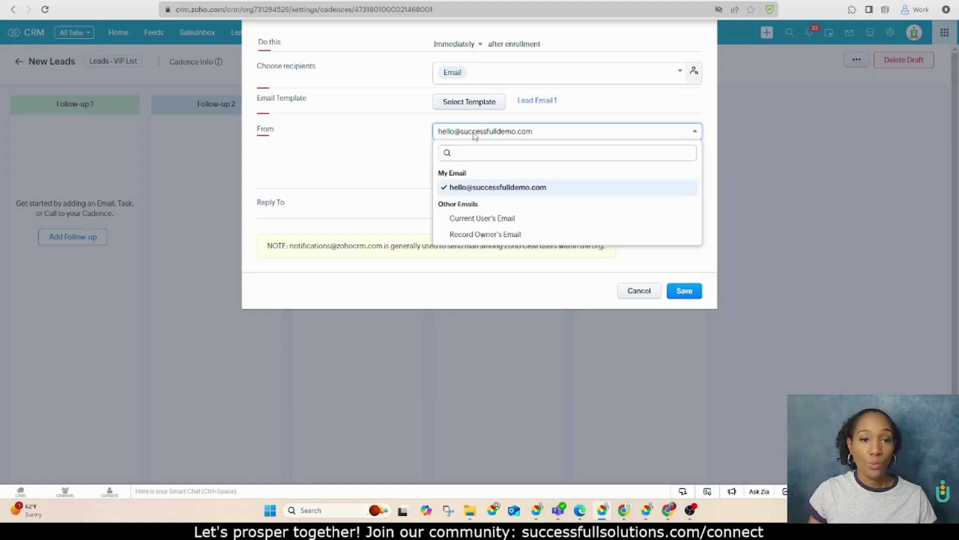
click(462, 191)
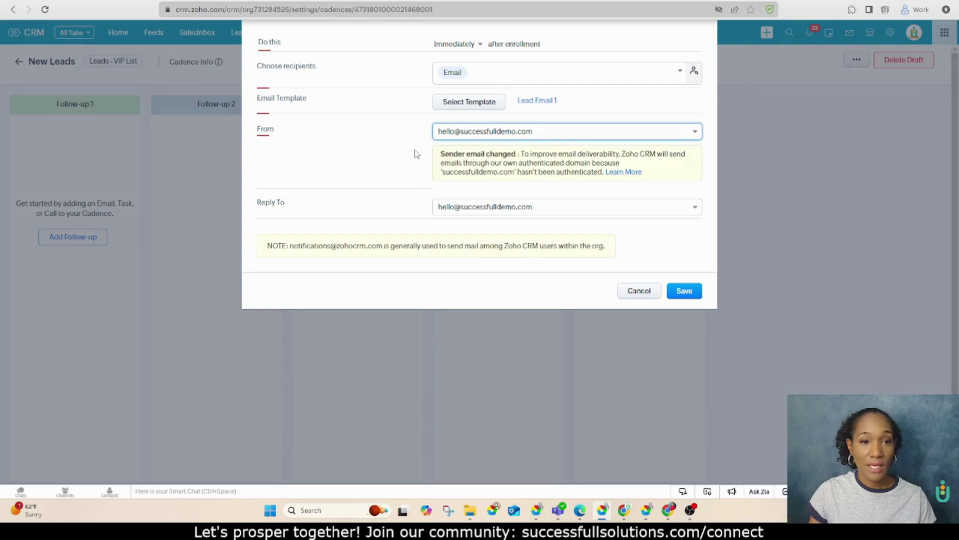
click(481, 213)
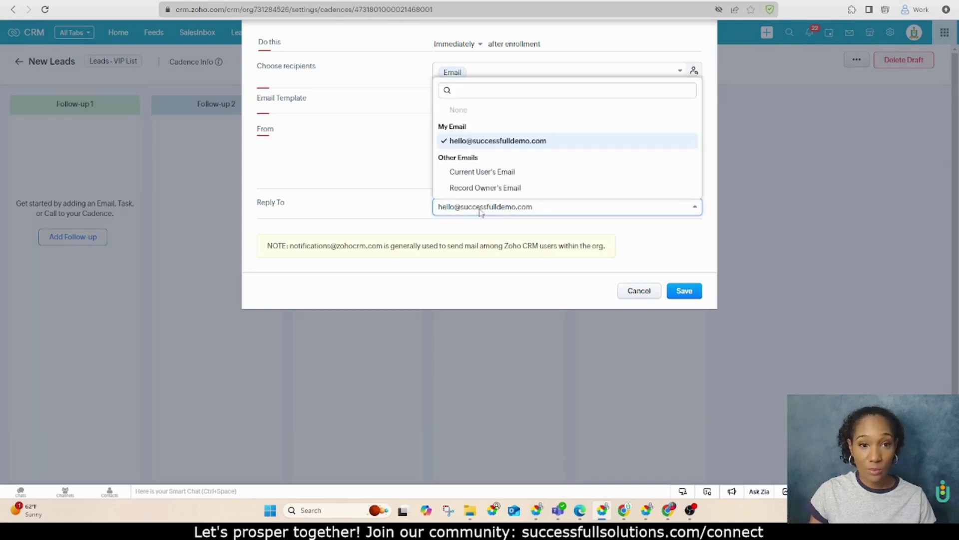
click(395, 212)
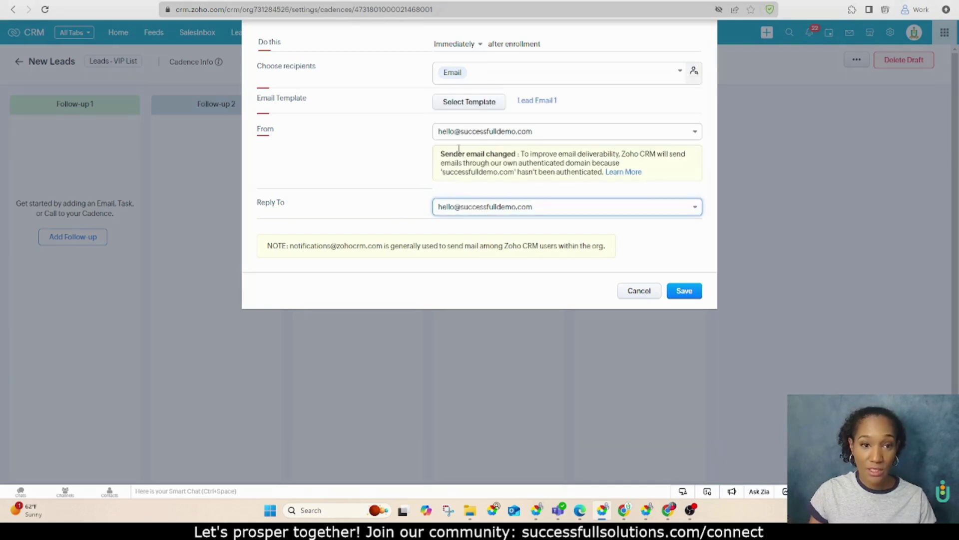
click(682, 293)
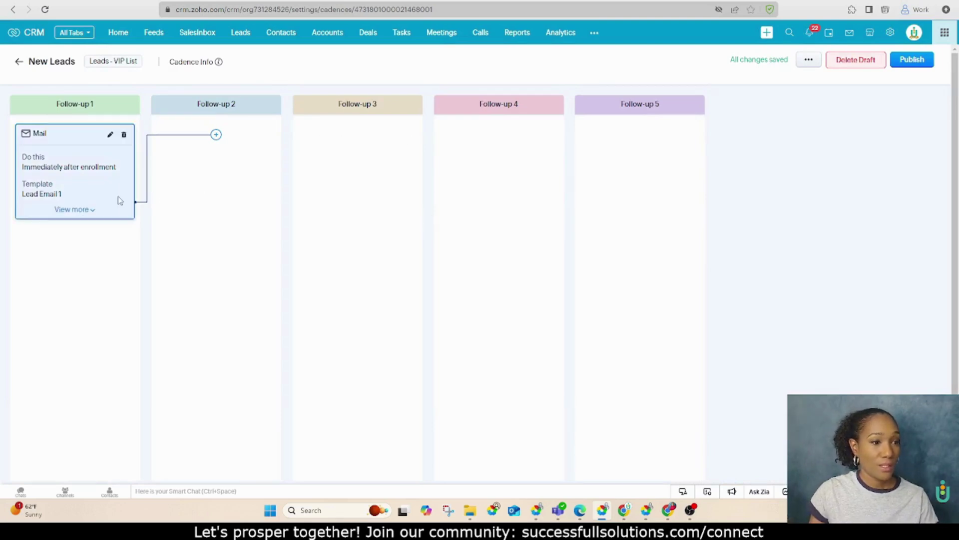
- Add a Follow-up 2 email sent 3 business days after the previous email is Sent
click(216, 134)
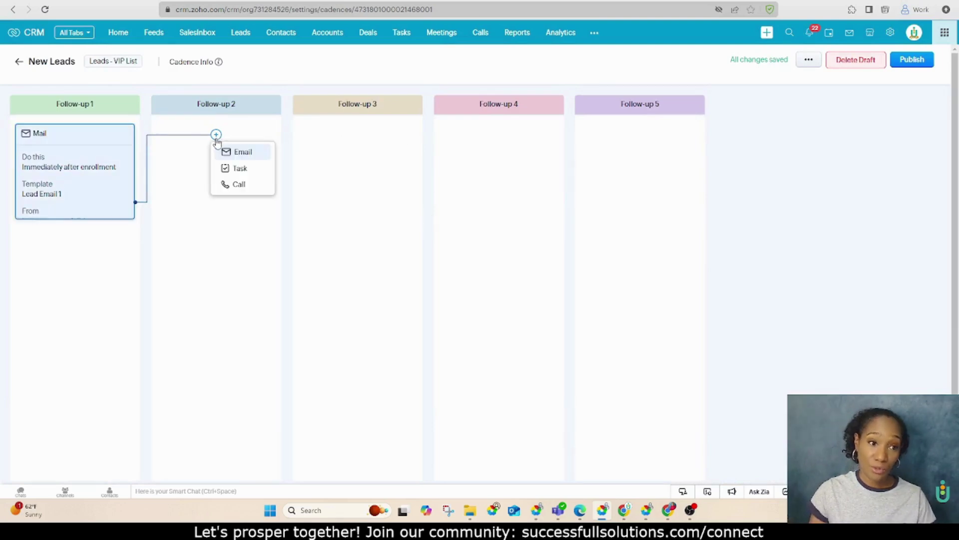
click(235, 154)
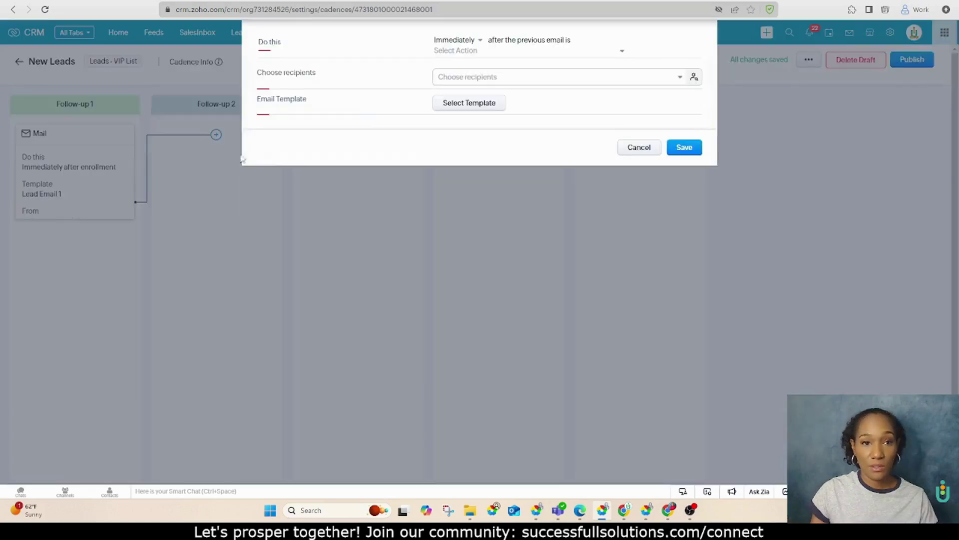
click(457, 40)
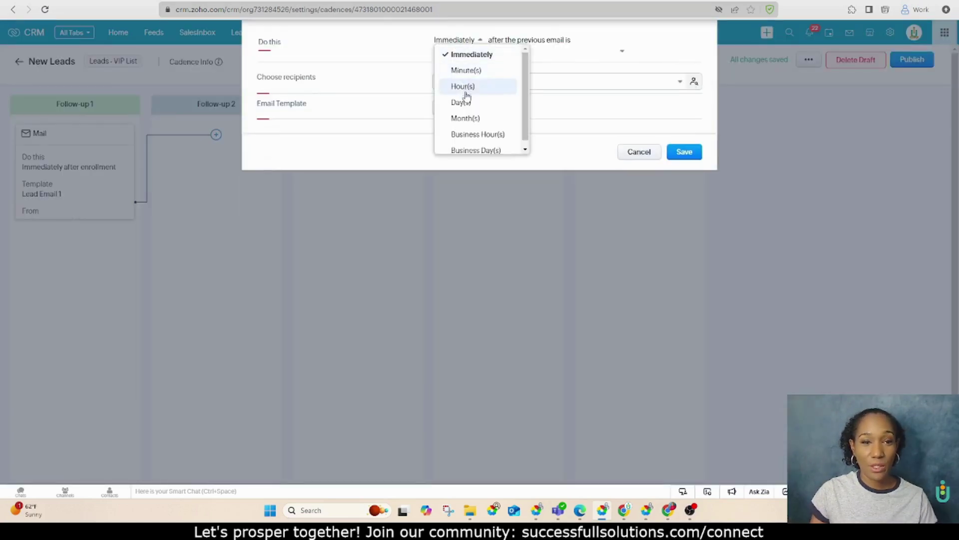
click(476, 150)
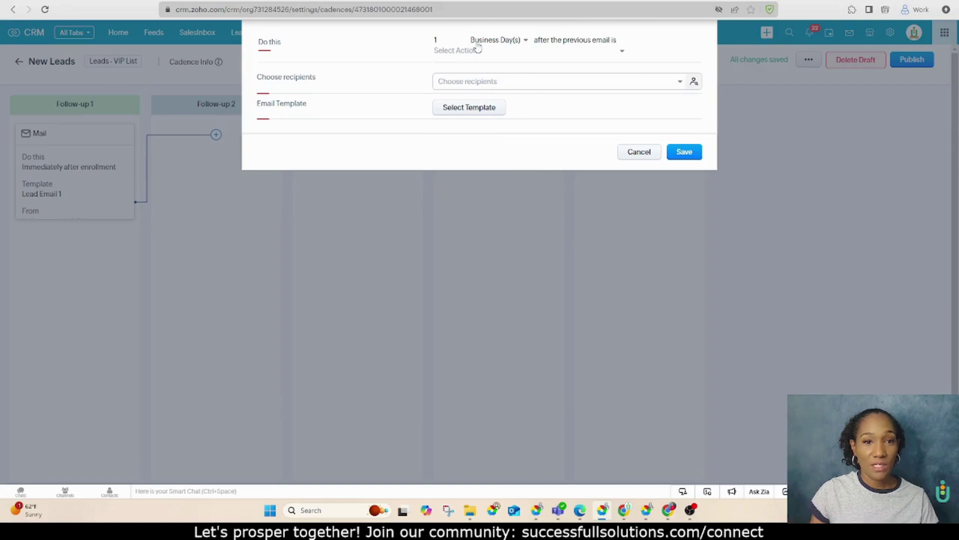
double_click(430, 41)
text(3)
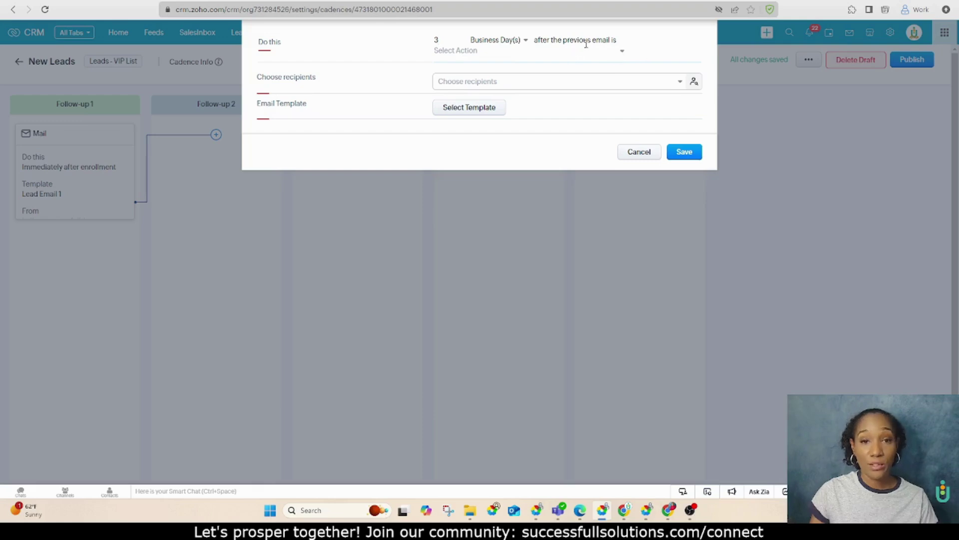
click(620, 53)
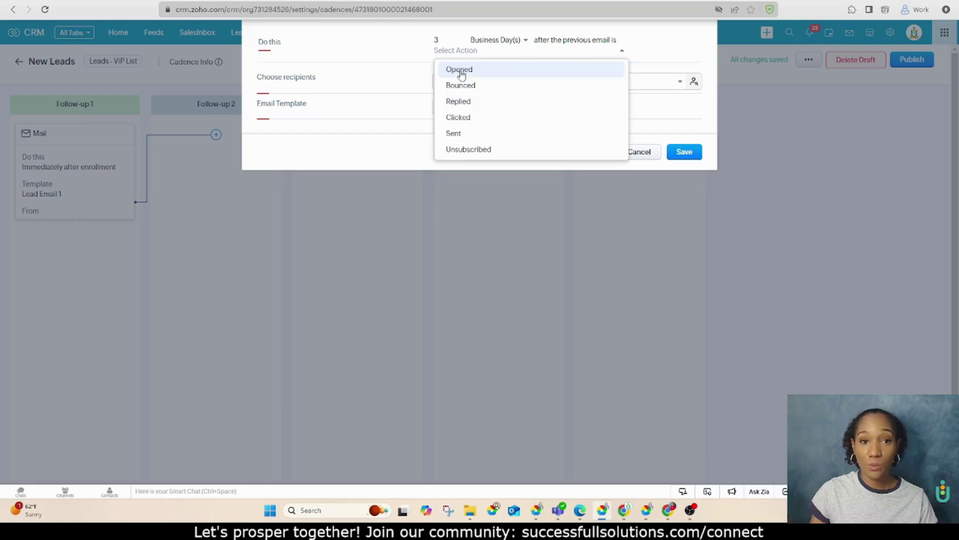
click(454, 134)
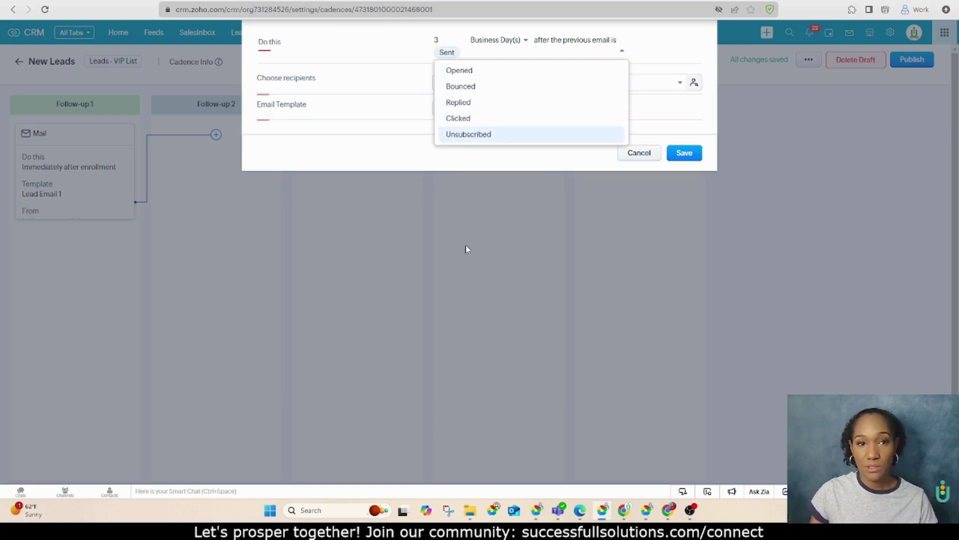
click(671, 60)
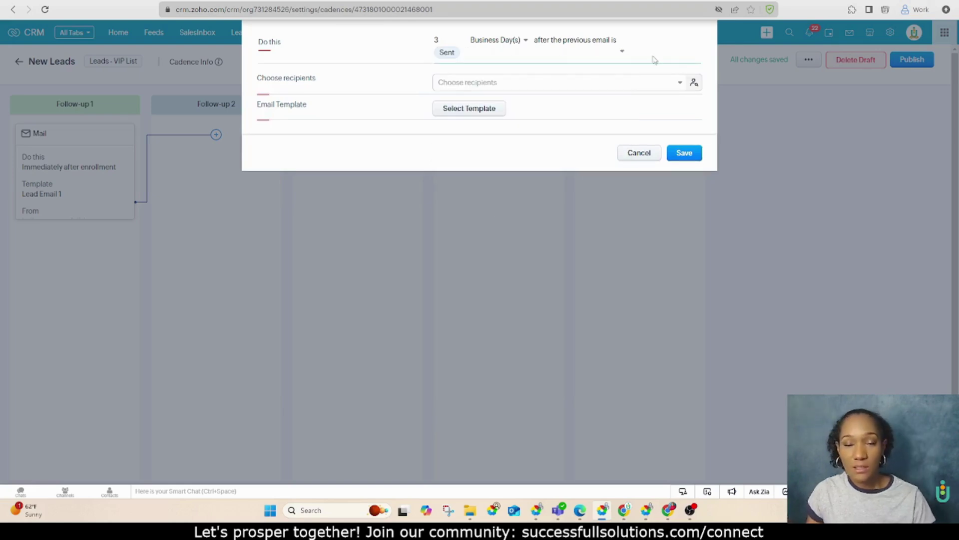
- Send it to the lead's Email with the Lead Email 2 template and save the step
click(509, 87)
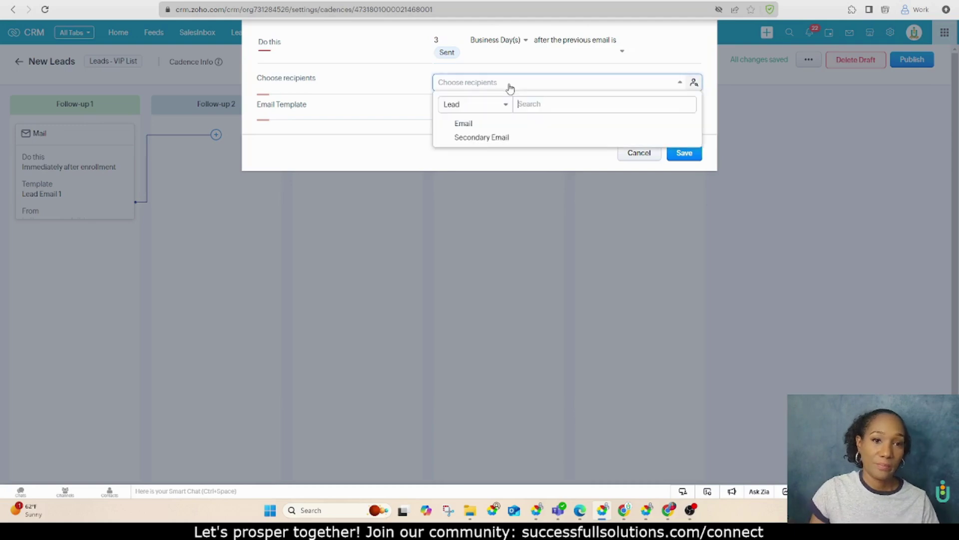
click(483, 122)
click(517, 61)
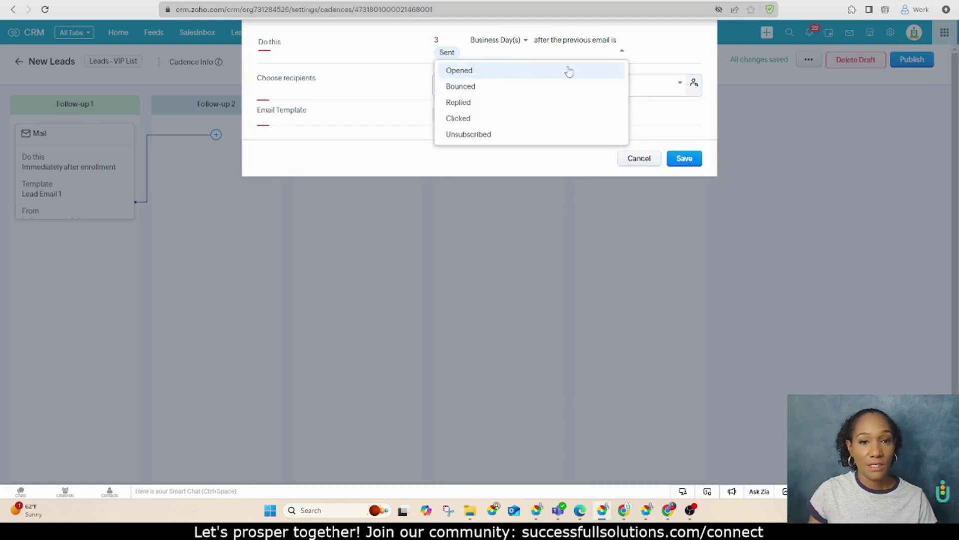
click(650, 70)
click(469, 116)
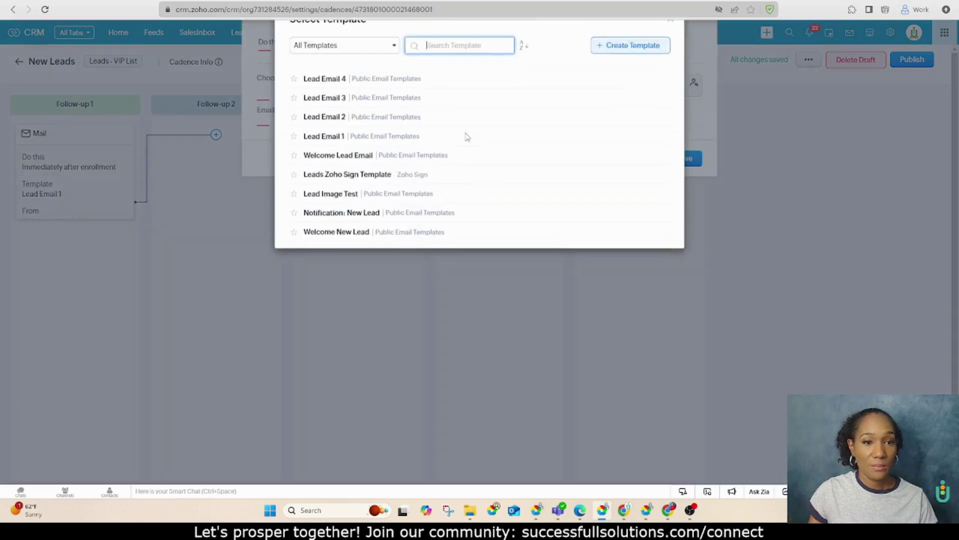
click(325, 132)
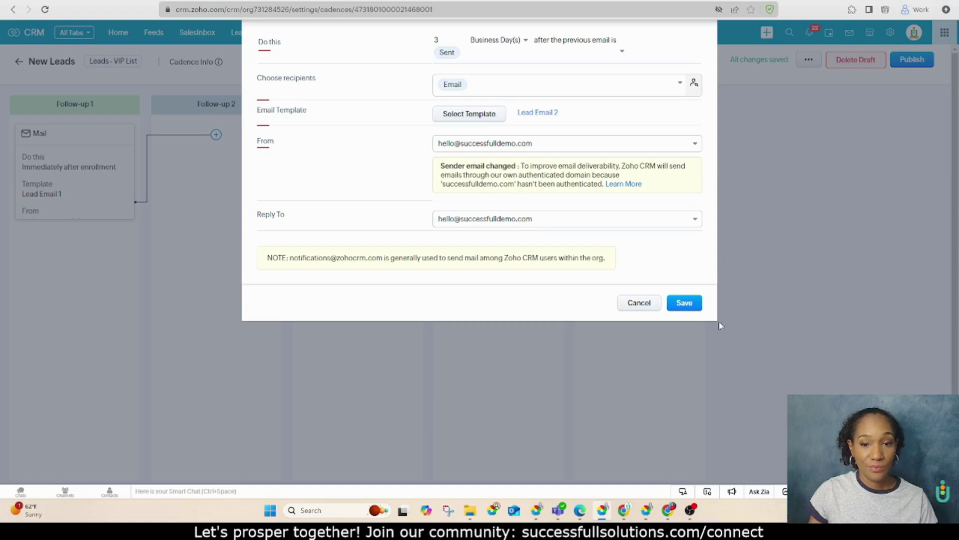
click(687, 306)
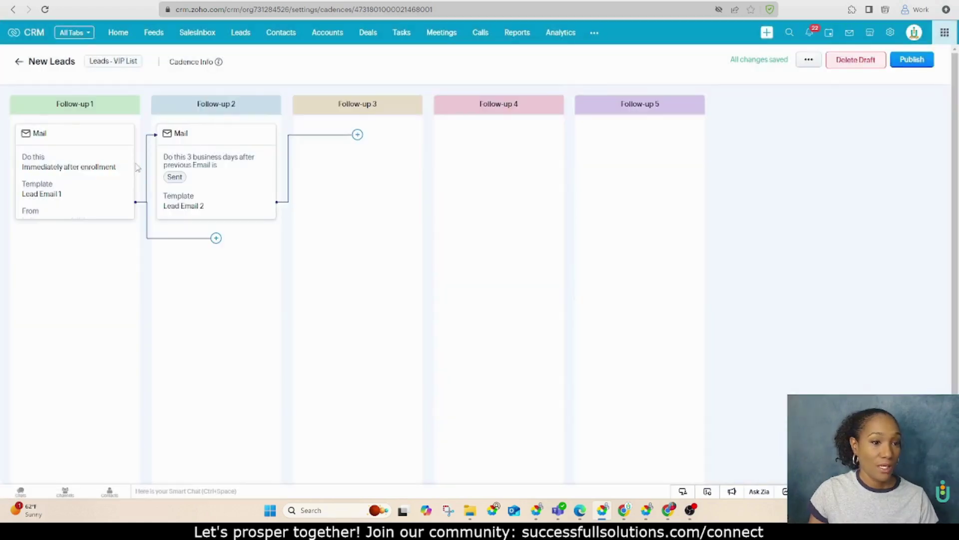
- Add a task step to Follow-up 2, due 4 business days after the previous email is Clicked
click(216, 238)
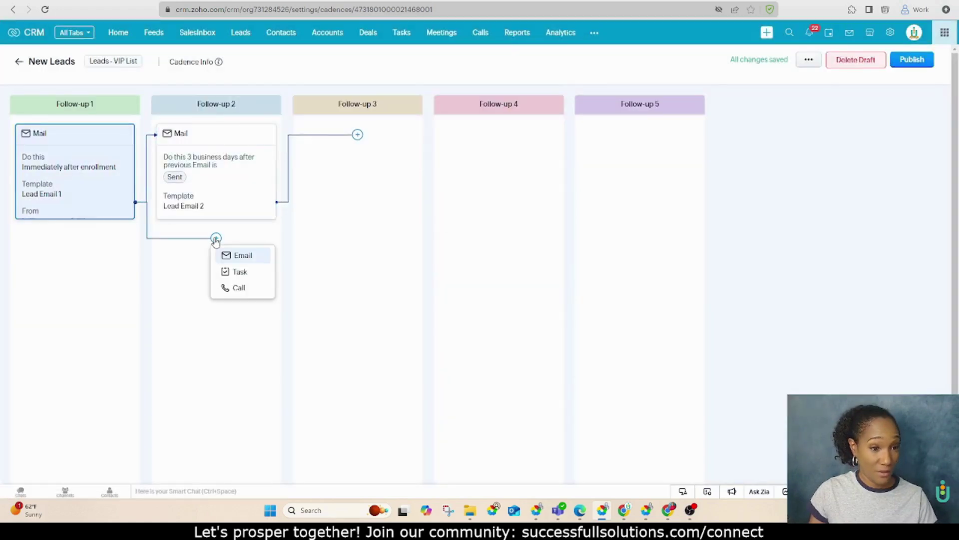
click(240, 272)
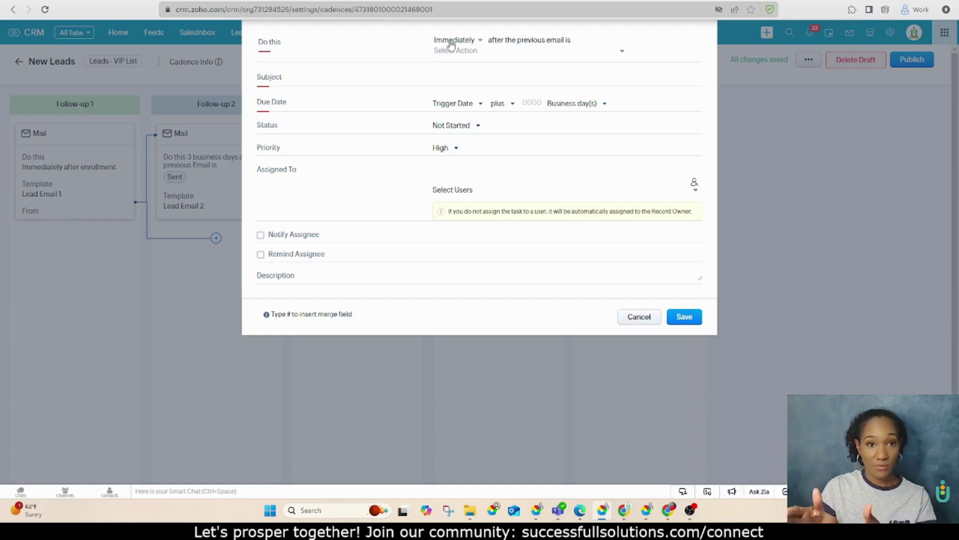
click(451, 45)
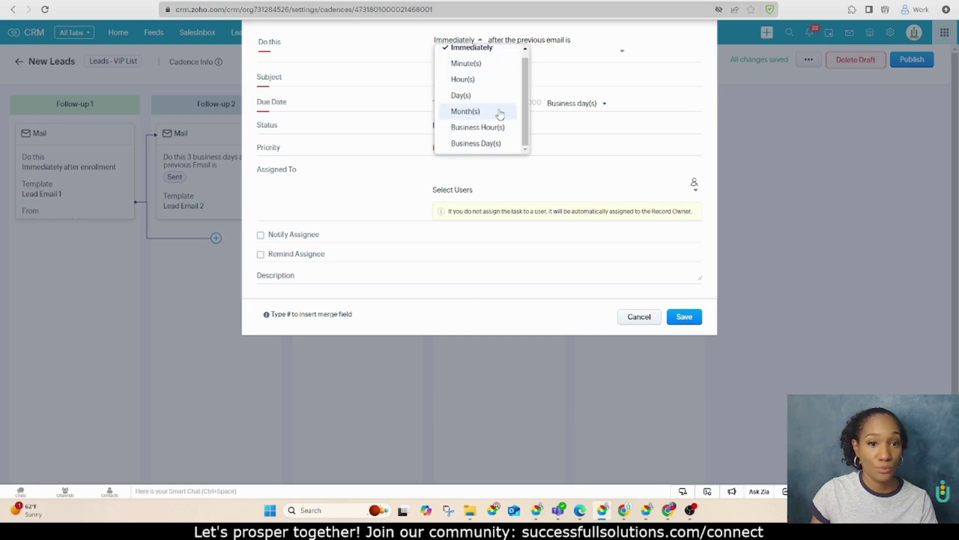
click(487, 143)
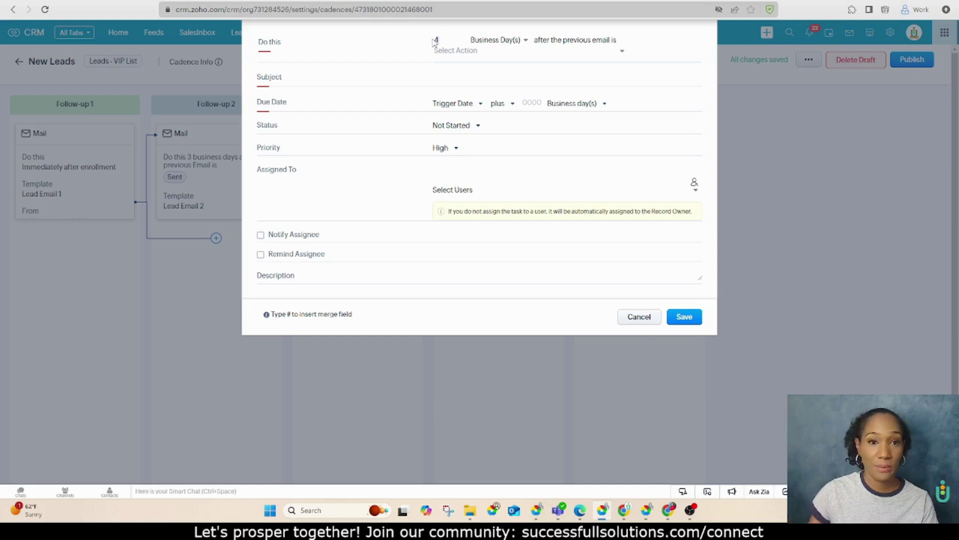
click(621, 52)
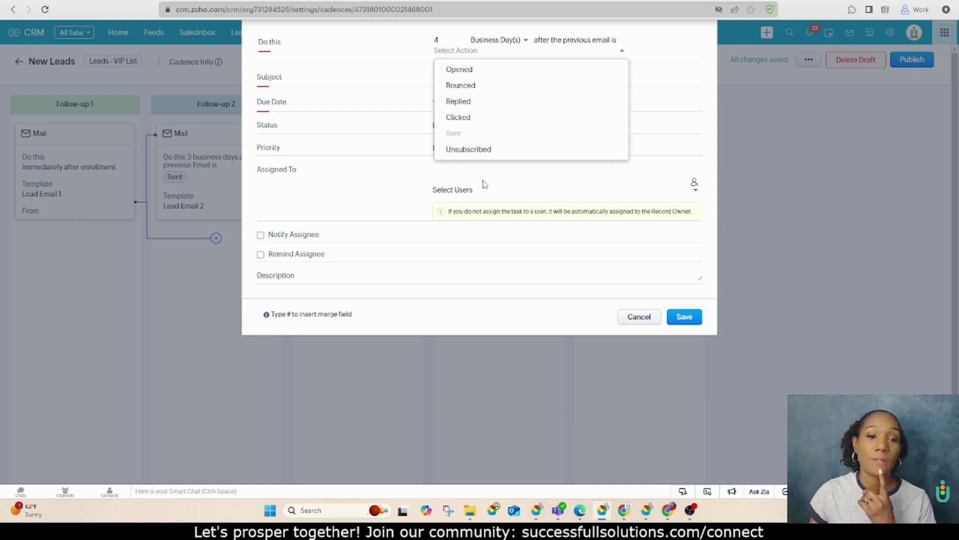
click(462, 120)
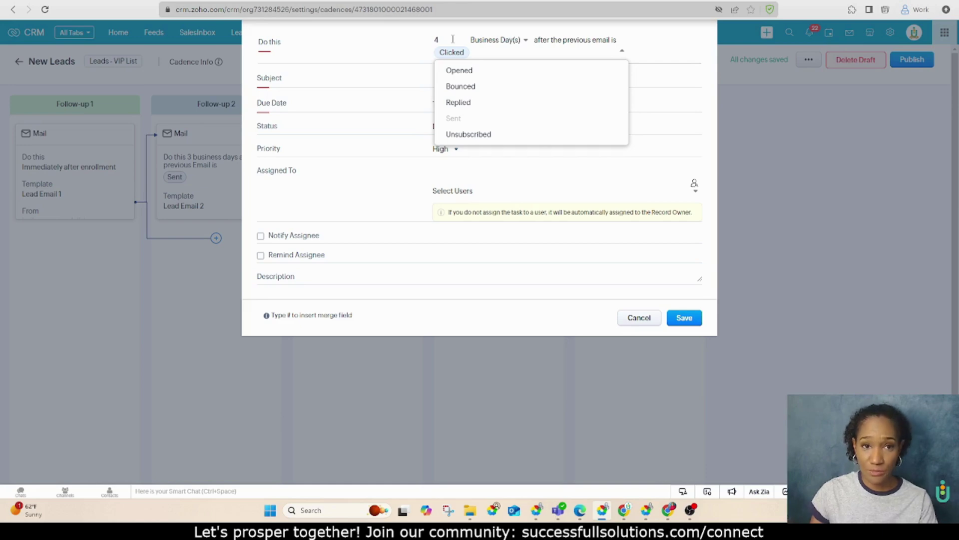
click(674, 54)
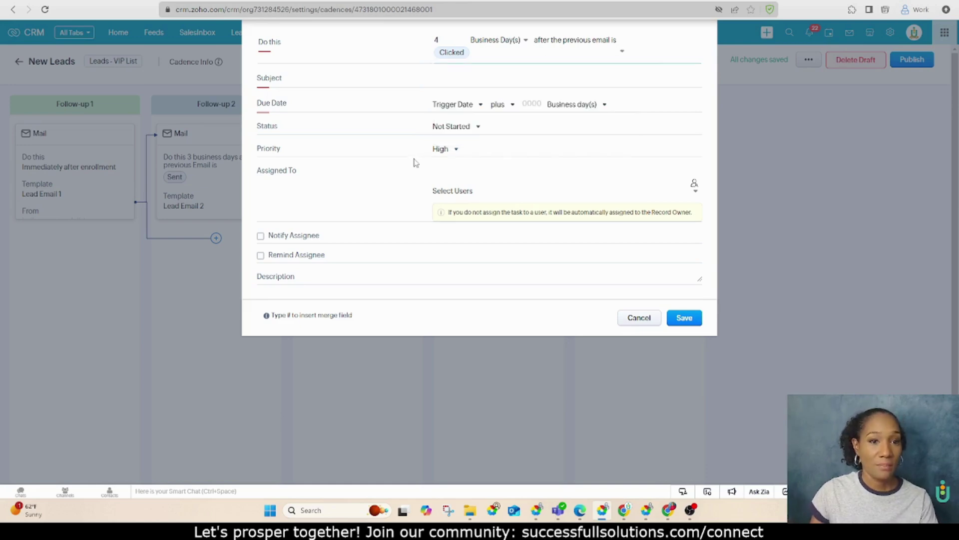
- Set the task subject to 'Follow up Call' with a hyphen and the Lead Name merge field
click(497, 77)
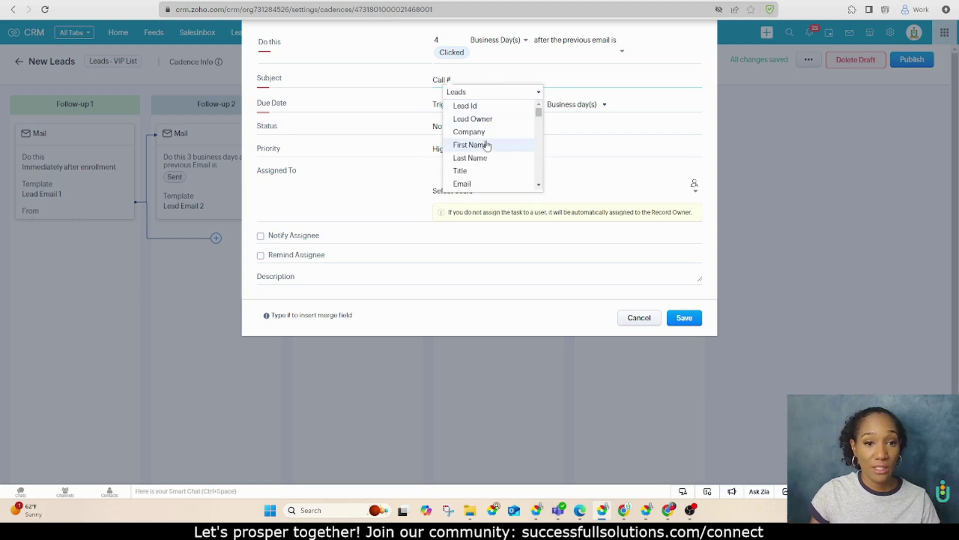
scroll(487, 145, down, 5)
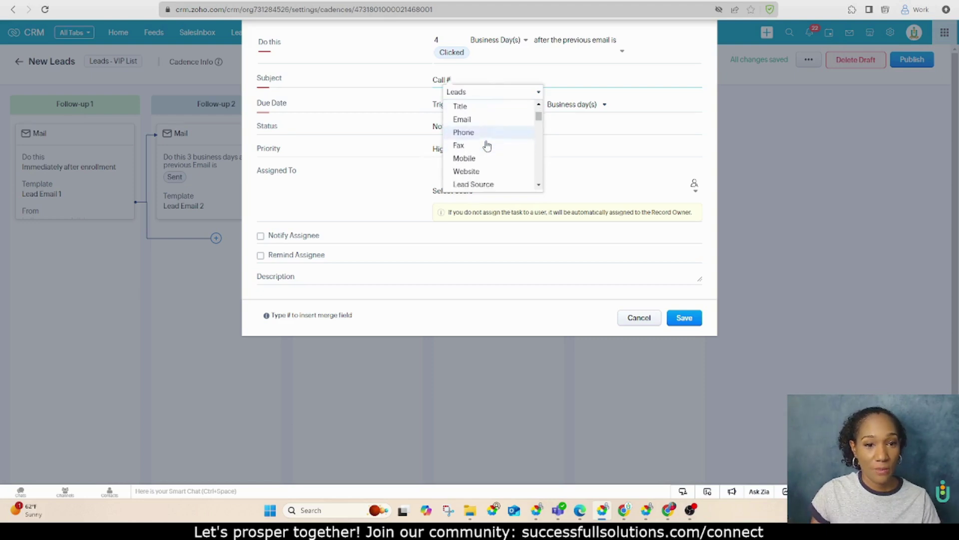
scroll(487, 145, down, 5)
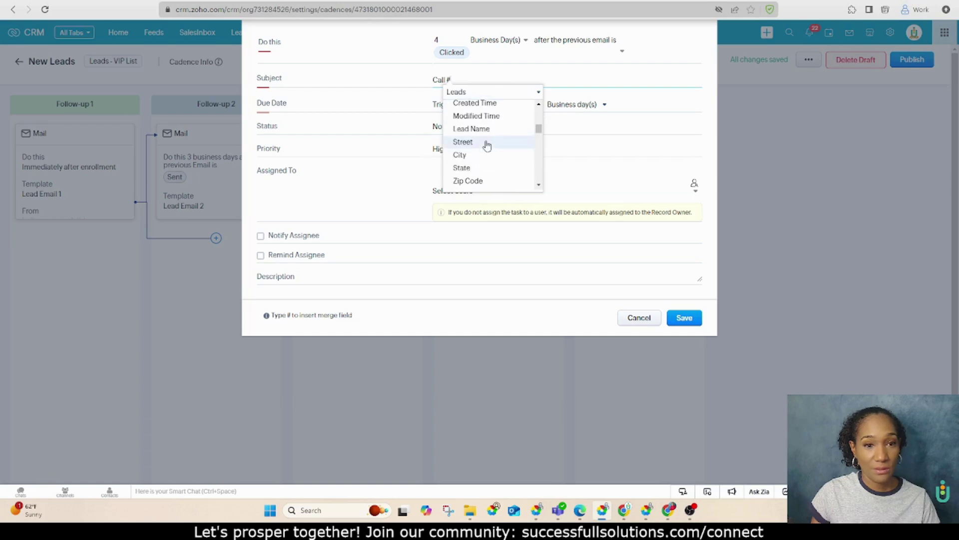
scroll(487, 145, up, 3)
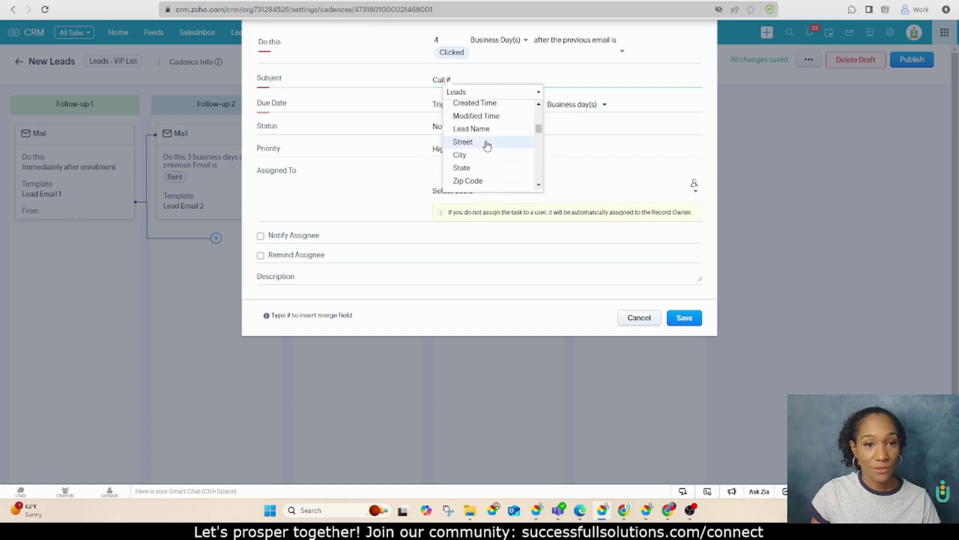
click(486, 131)
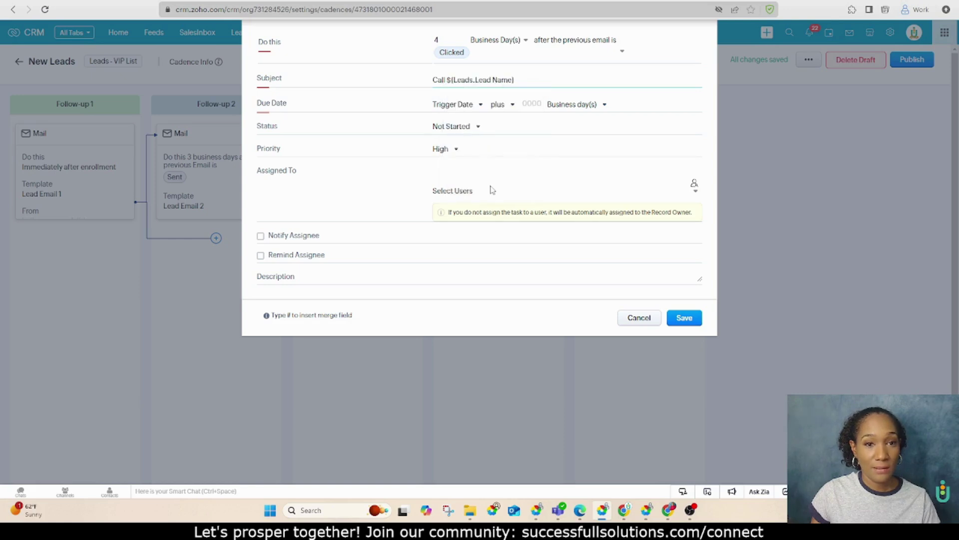
drag(447, 78, 432, 81)
click(431, 81)
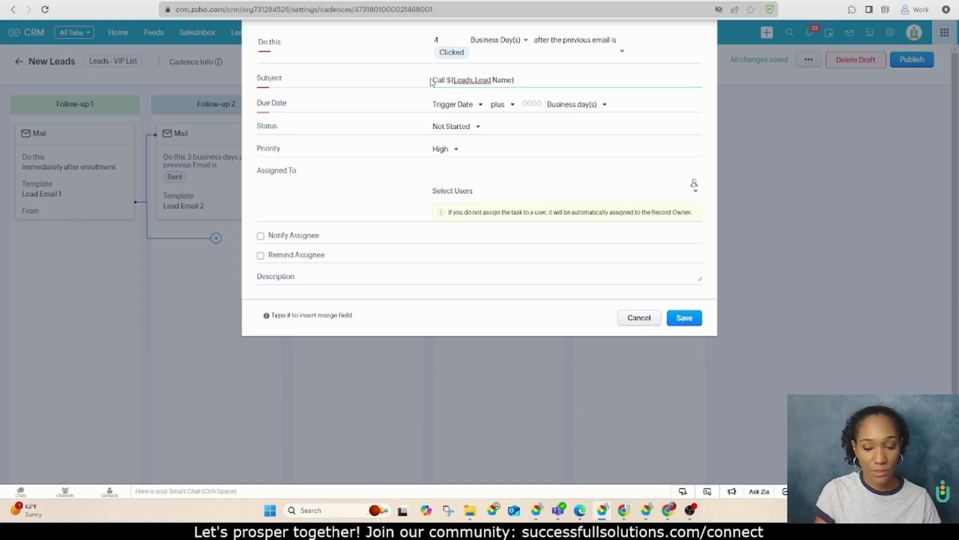
text(Follow)
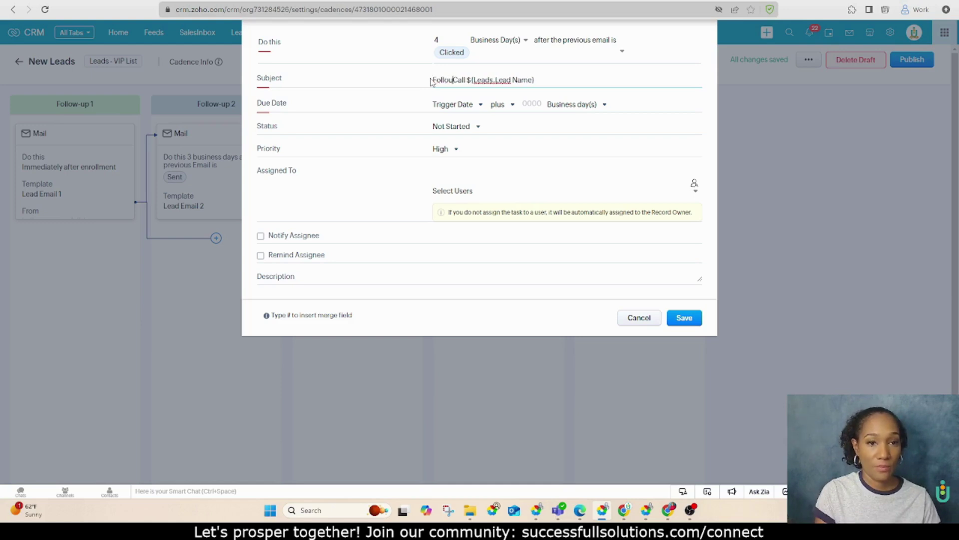
text( up)
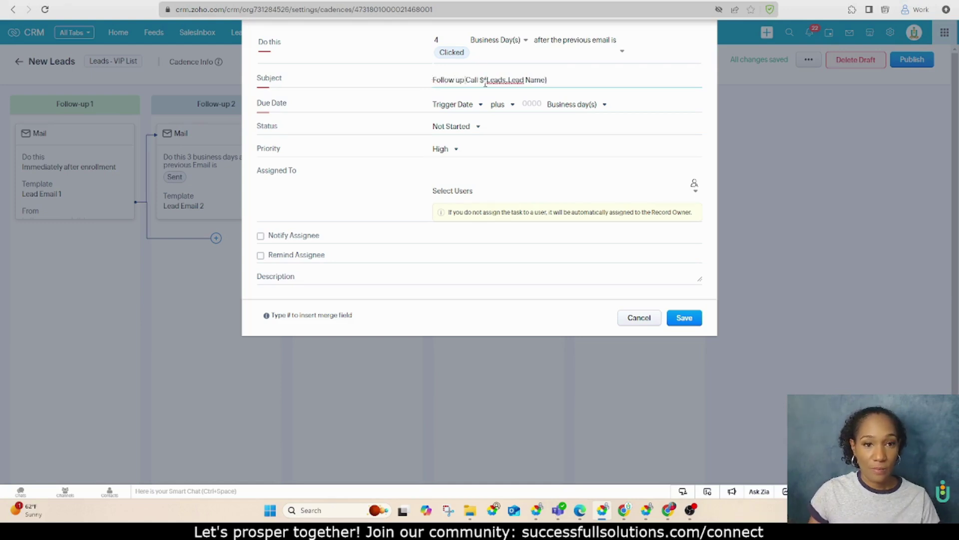
click(481, 80)
text(-)
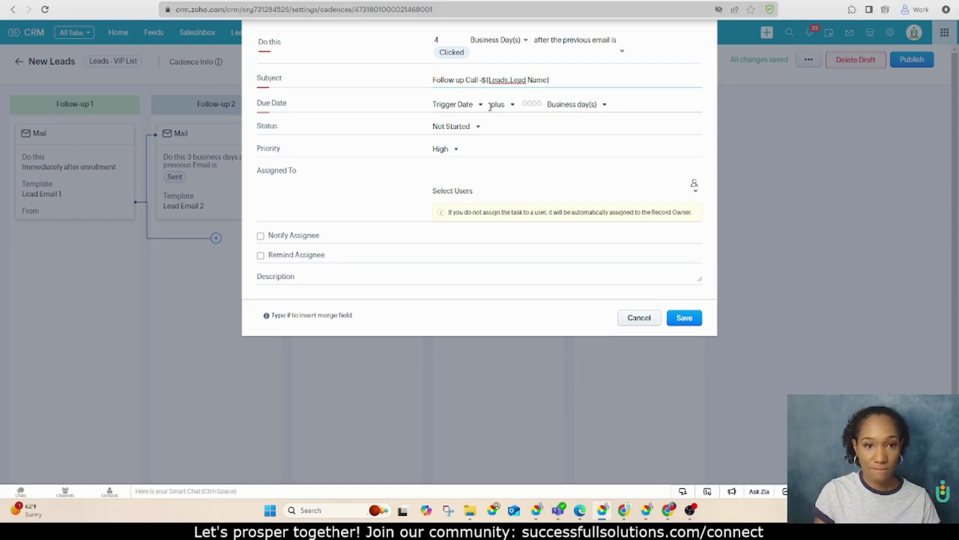
- Set the due date offset to 0, status Not Started, and priority Normal
click(538, 105)
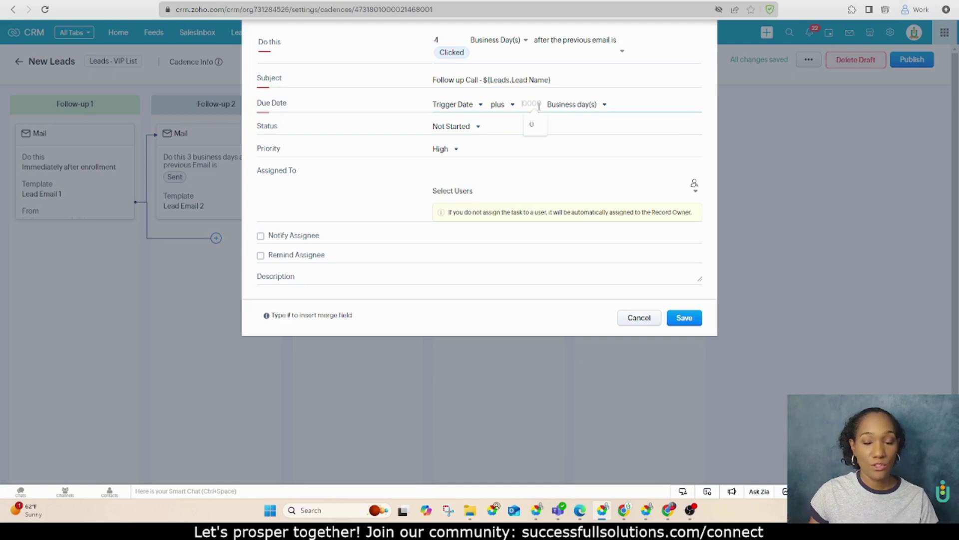
text(0)
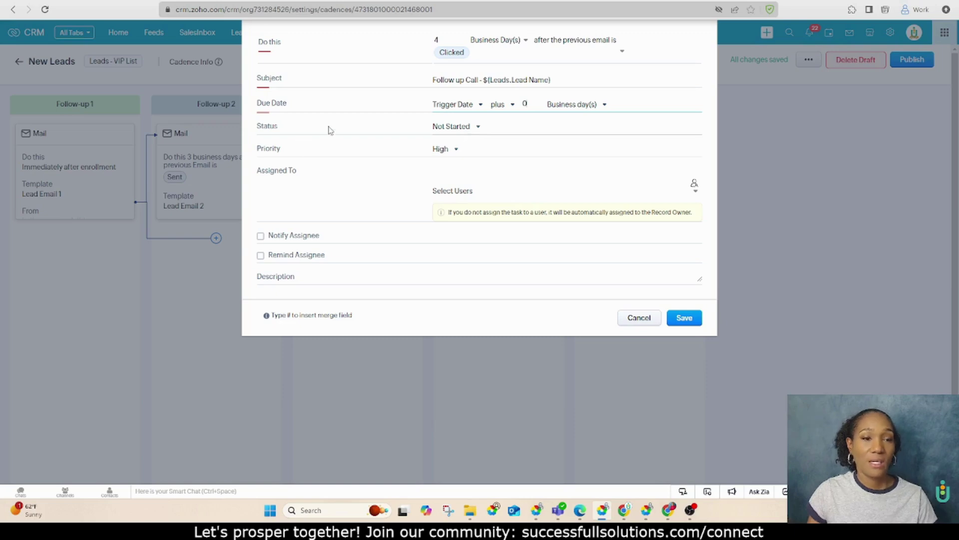
click(454, 129)
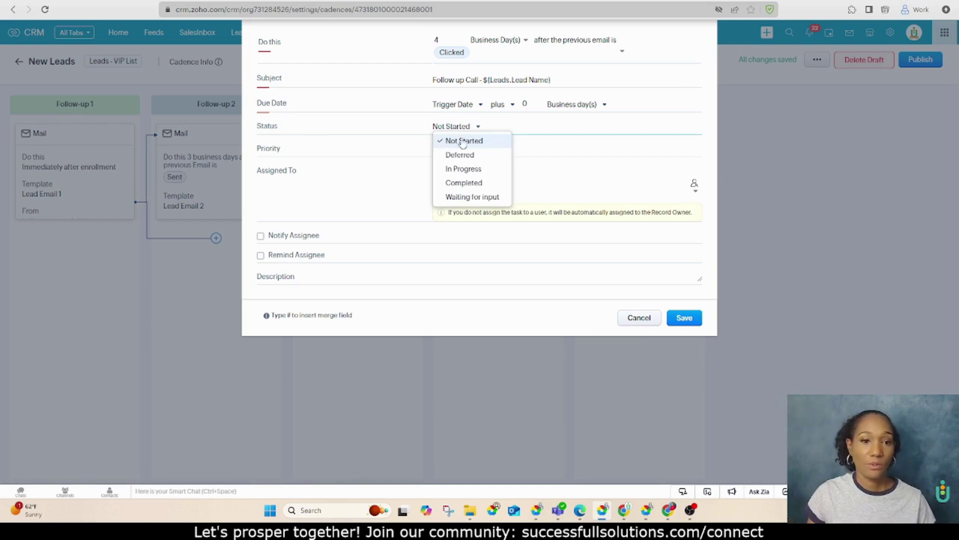
click(557, 151)
click(557, 150)
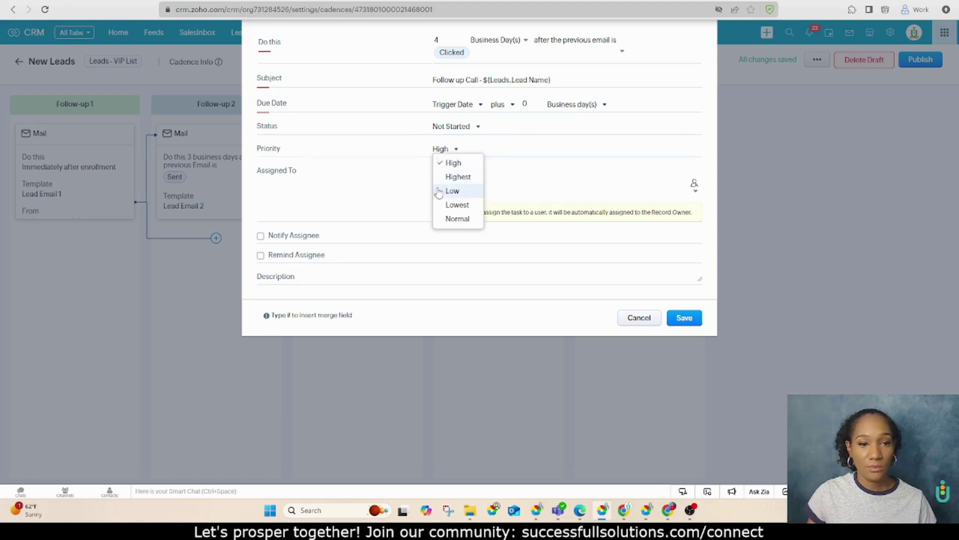
click(440, 220)
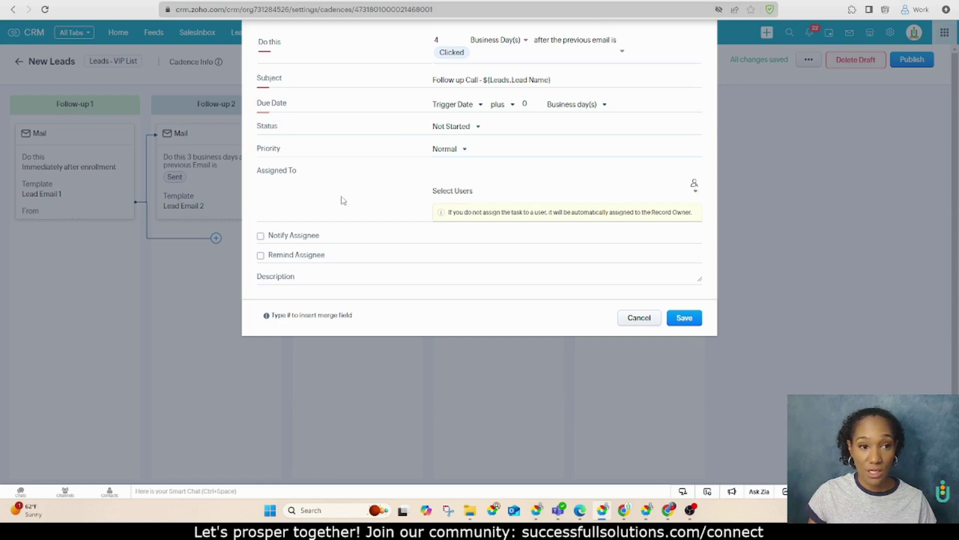
- Leave the assignee unset, turn off notification and reminder, and save the task
click(694, 195)
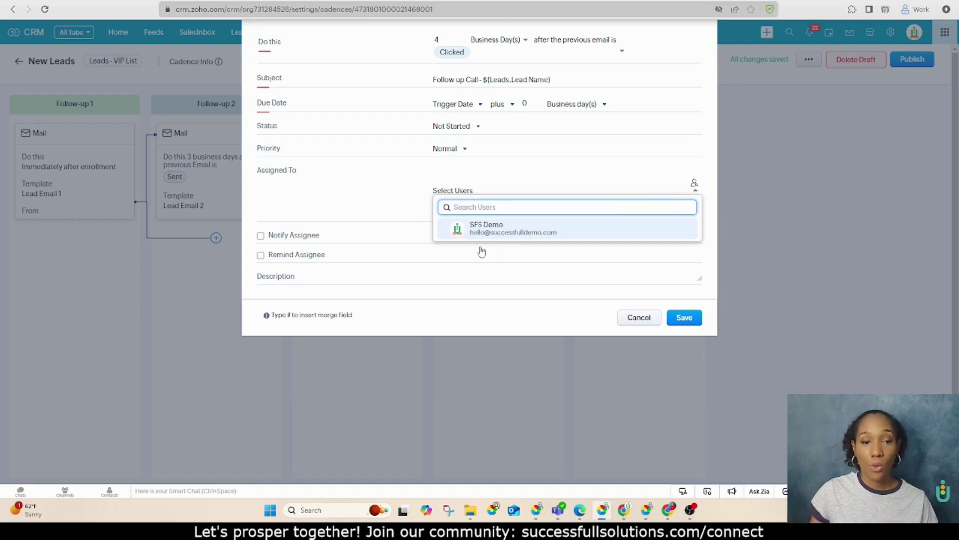
click(486, 206)
click(492, 185)
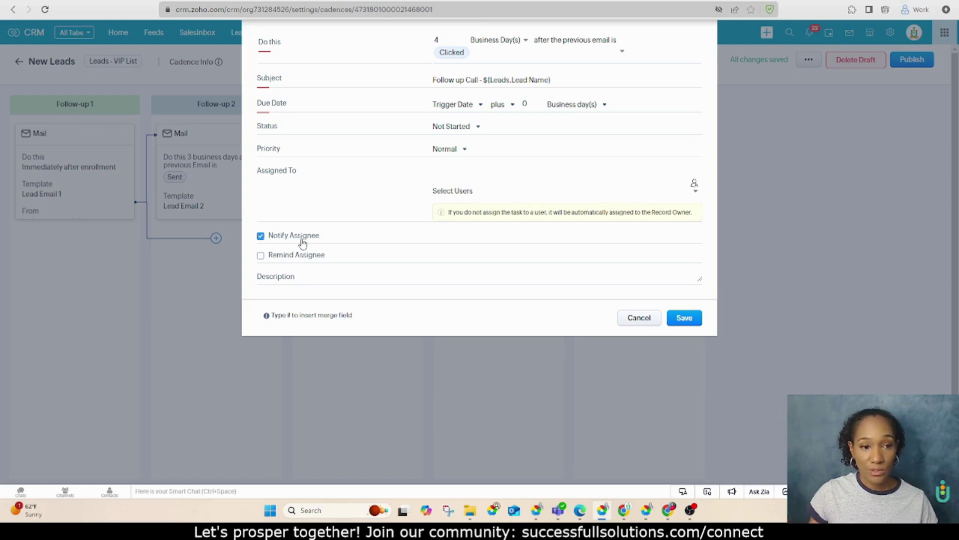
click(260, 256)
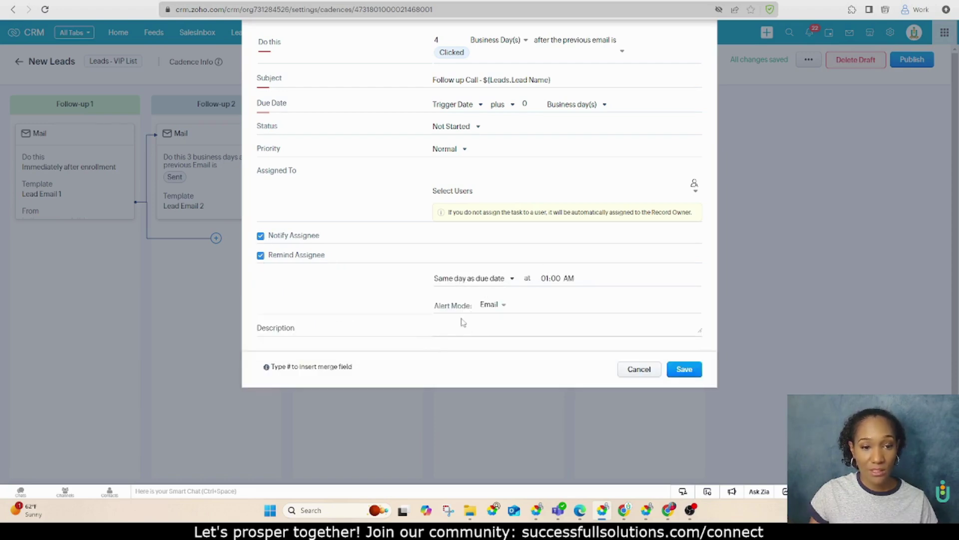
click(260, 256)
click(260, 236)
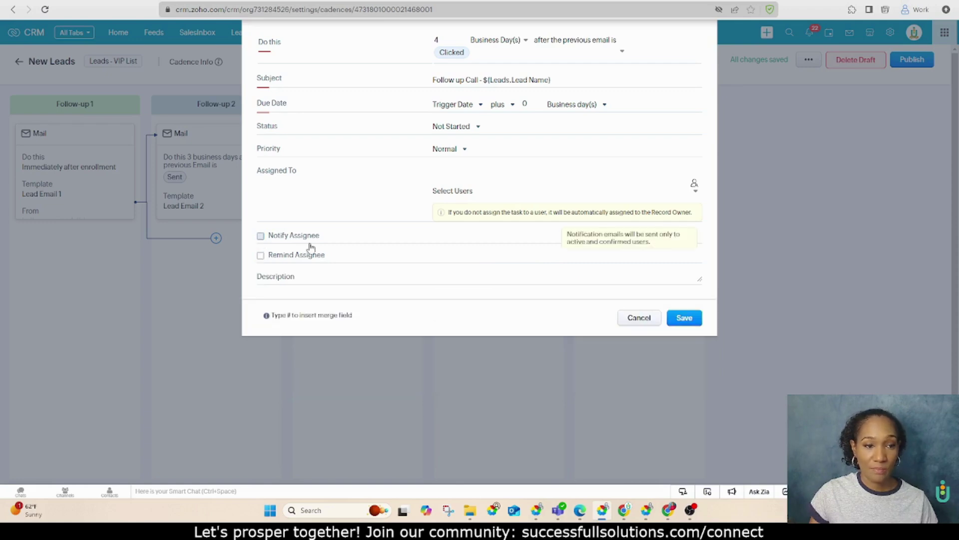
click(684, 318)
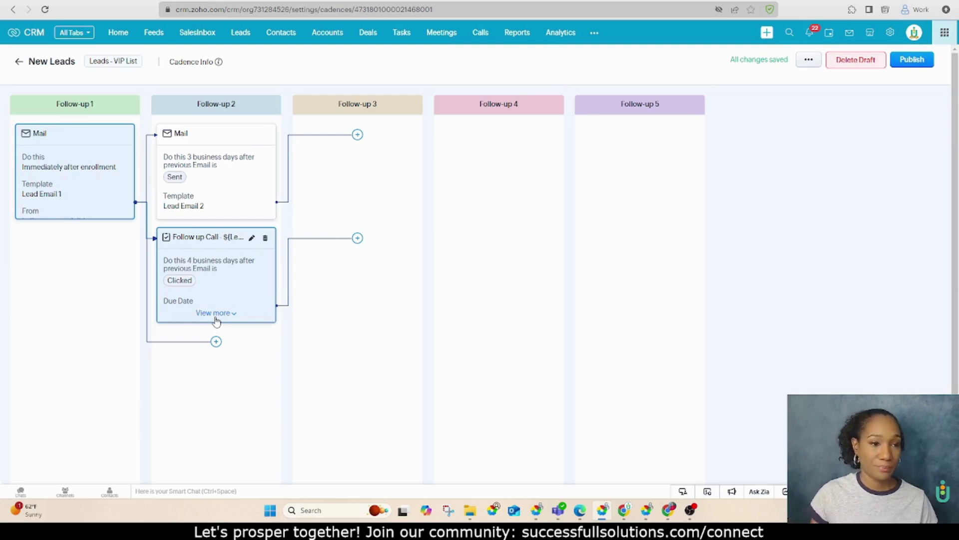
- Add an email step to Follow-up 3, sent 4 business days after the previous email is Sent
click(216, 318)
click(358, 134)
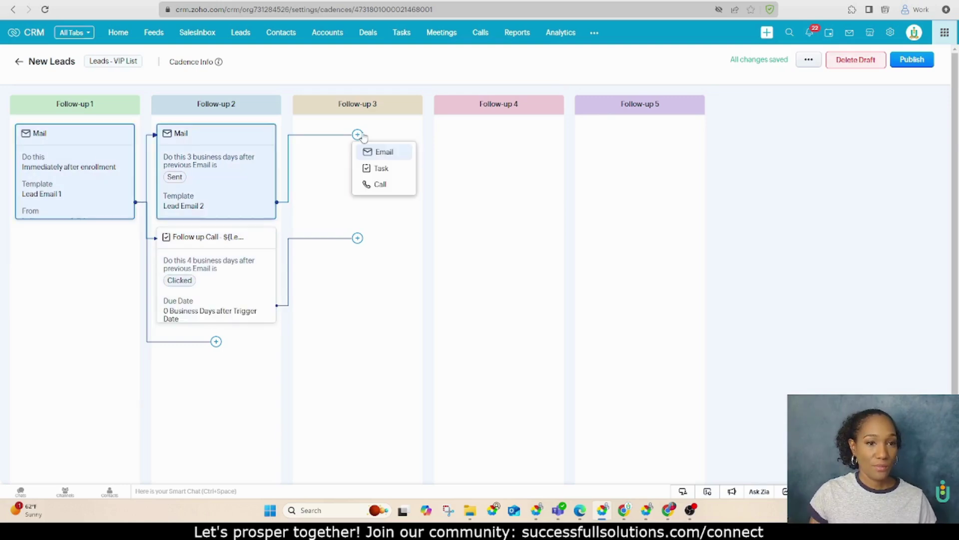
click(381, 155)
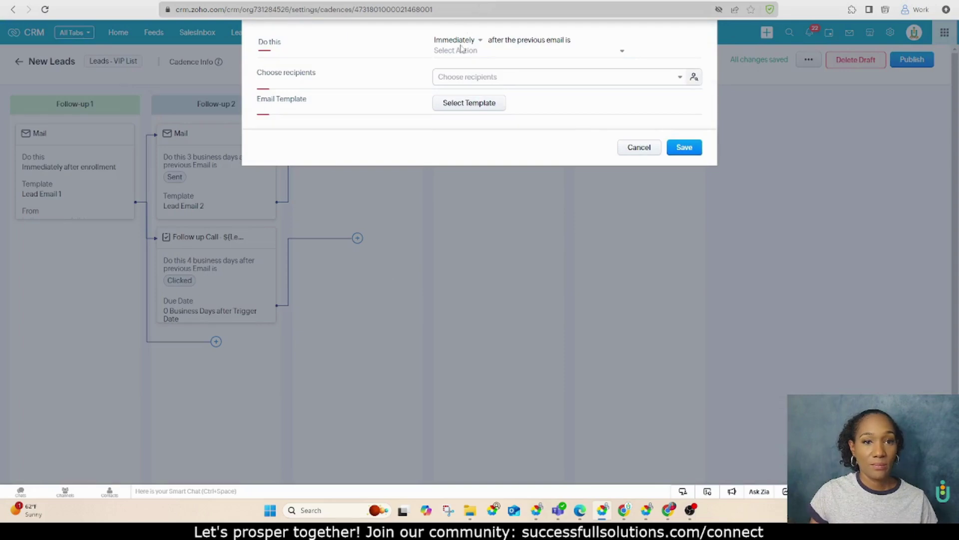
click(460, 44)
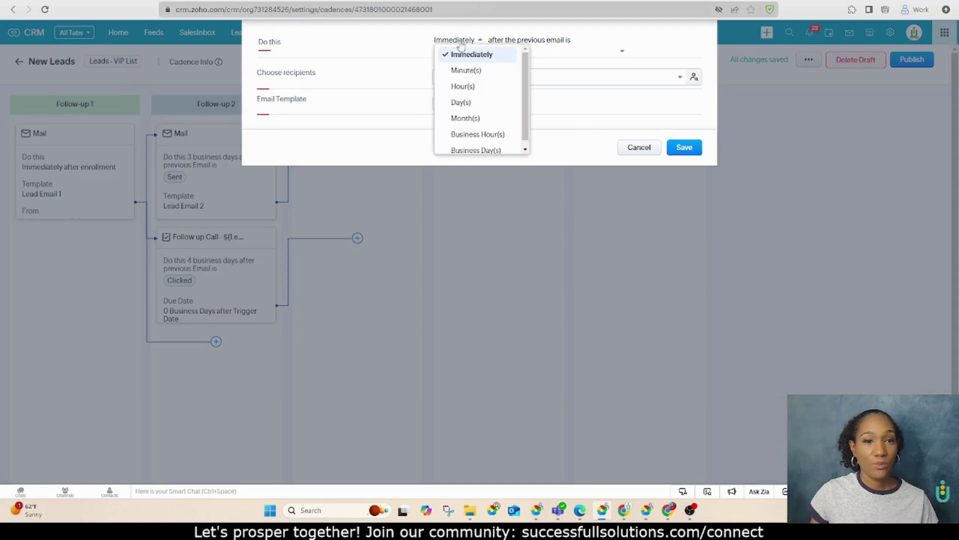
click(482, 142)
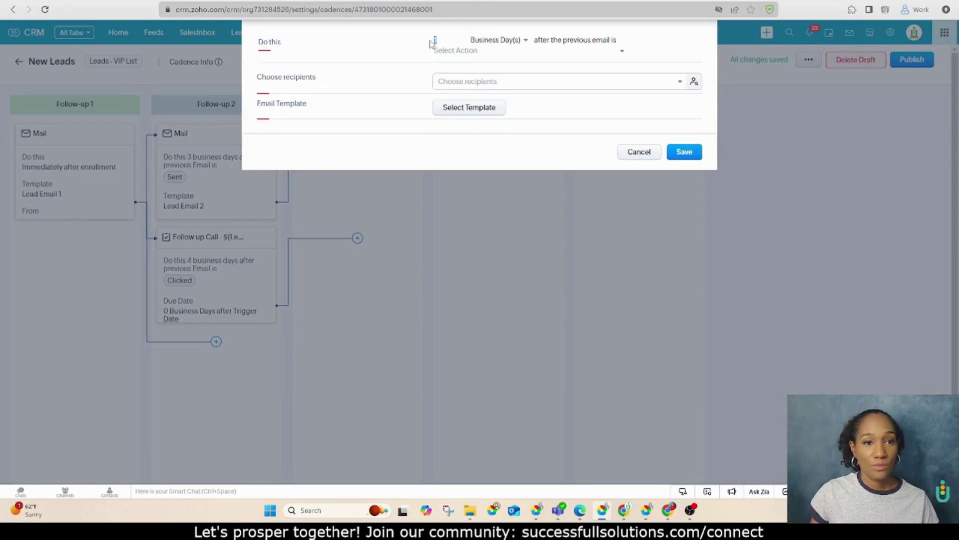
click(576, 51)
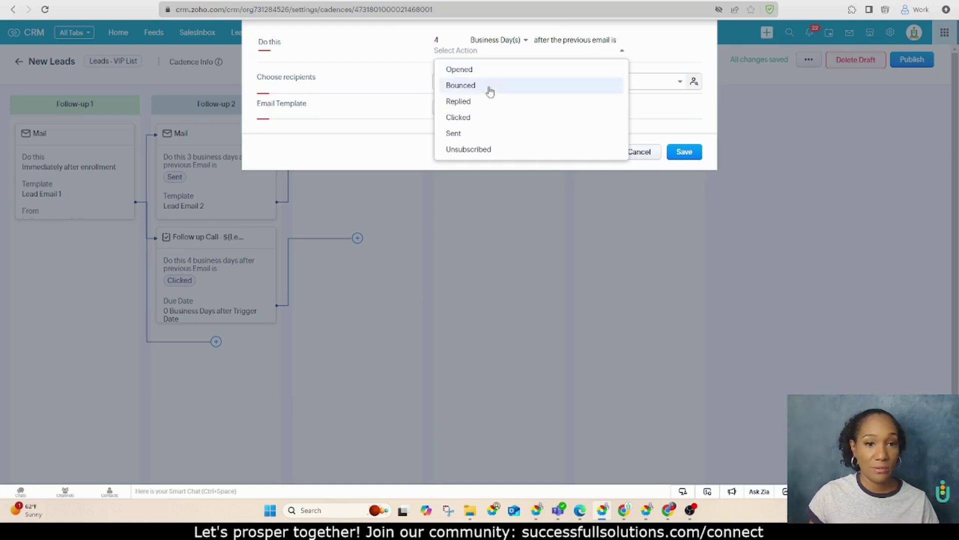
click(456, 133)
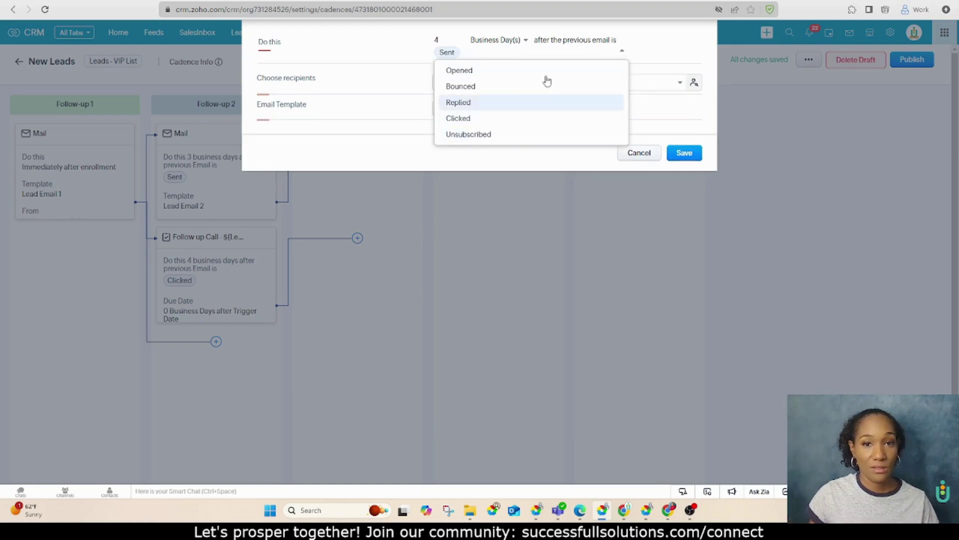
- Send the email to the lead's Email field using template Lead Email 3, and save
click(653, 43)
click(471, 85)
click(462, 125)
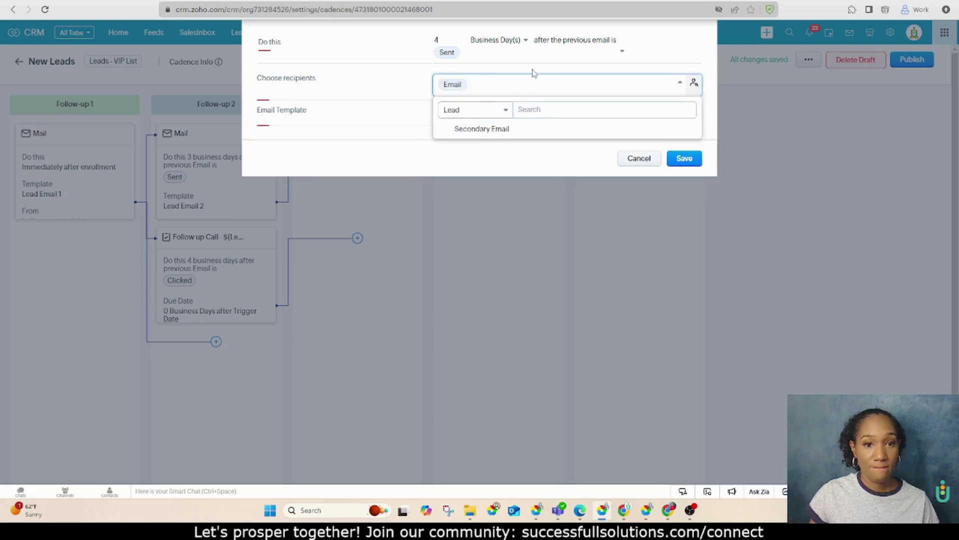
click(531, 71)
click(472, 116)
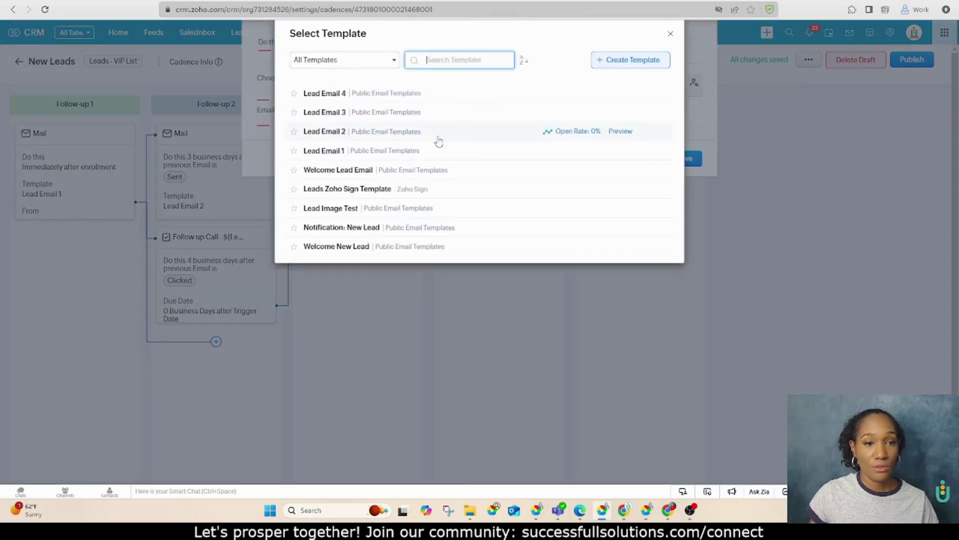
click(435, 132)
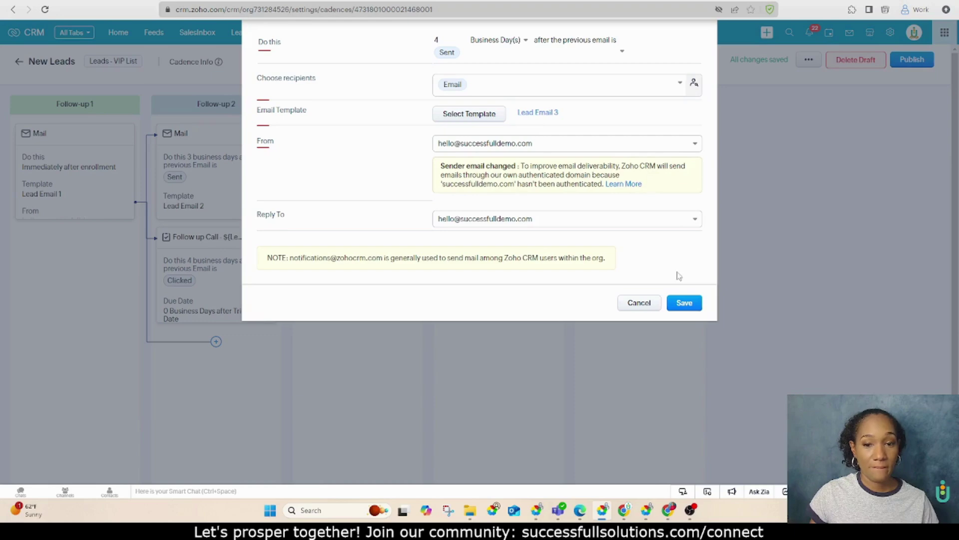
click(680, 302)
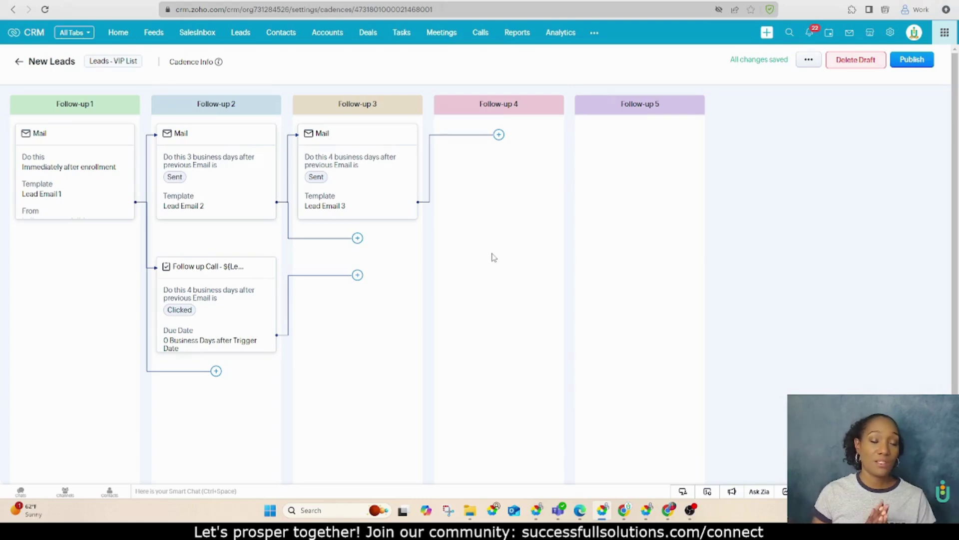
- Add a call step after the follow-up task, triggered at plus 0 when the task is Not Started
mouse_move(182, 289)
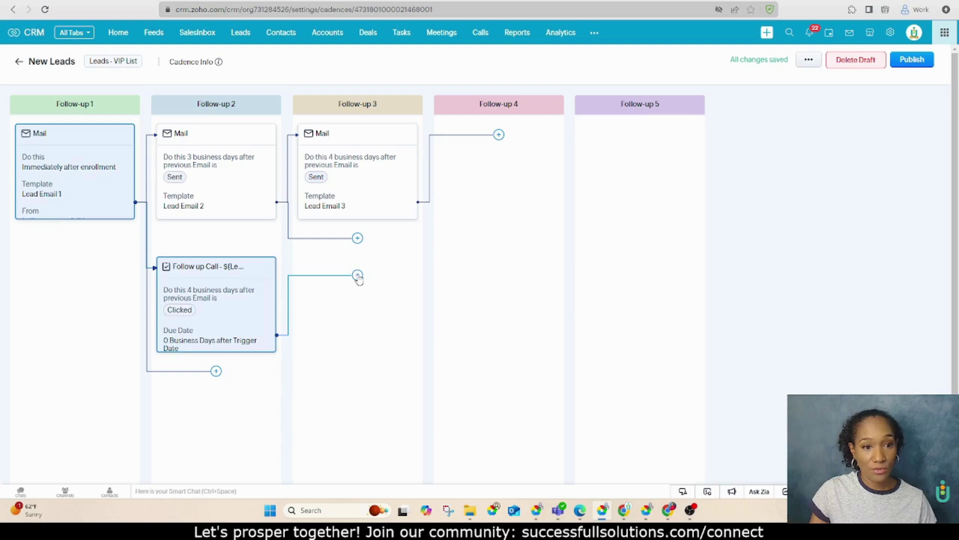
mouse_move(193, 270)
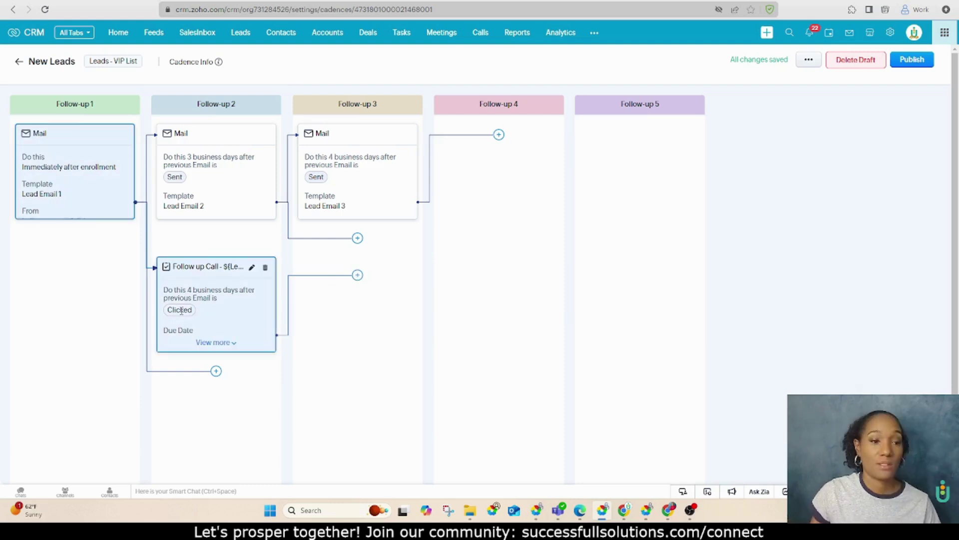
click(358, 275)
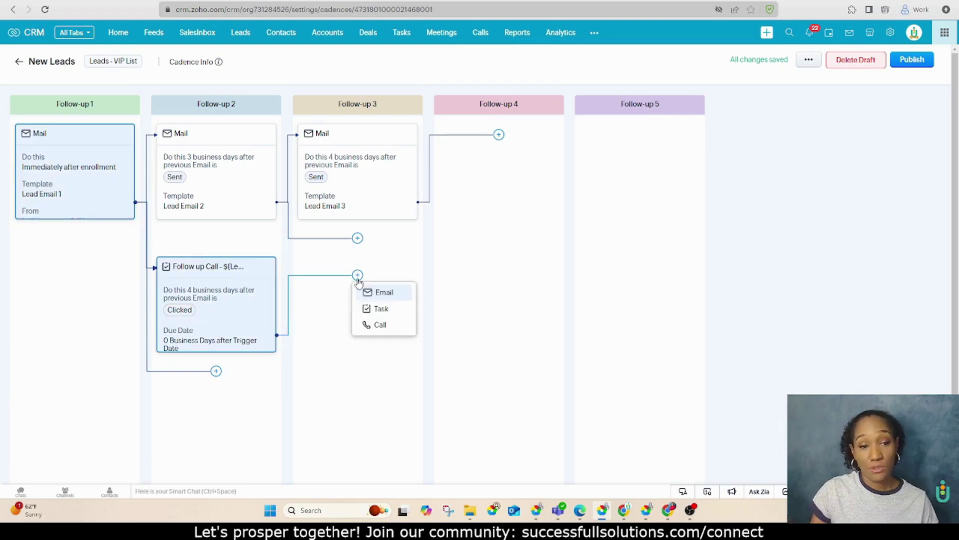
click(381, 326)
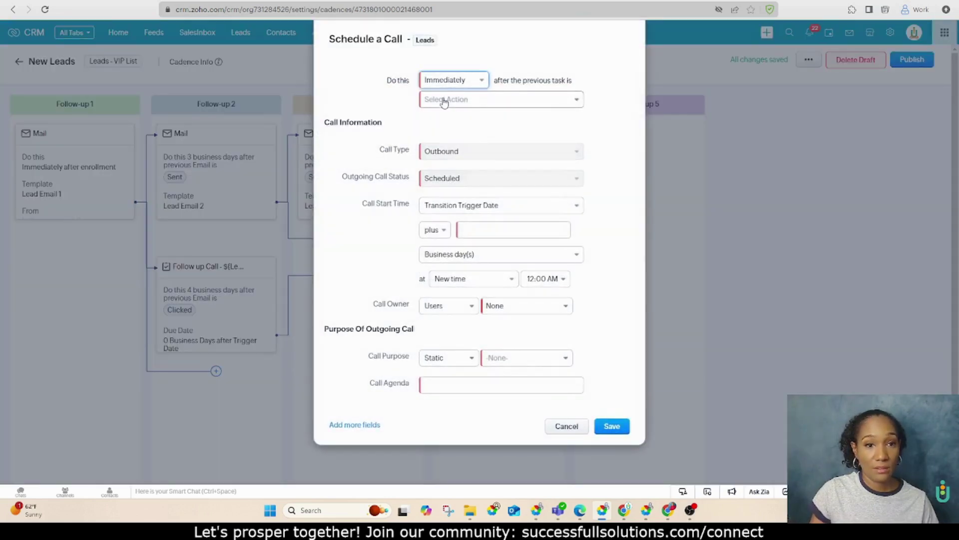
click(460, 102)
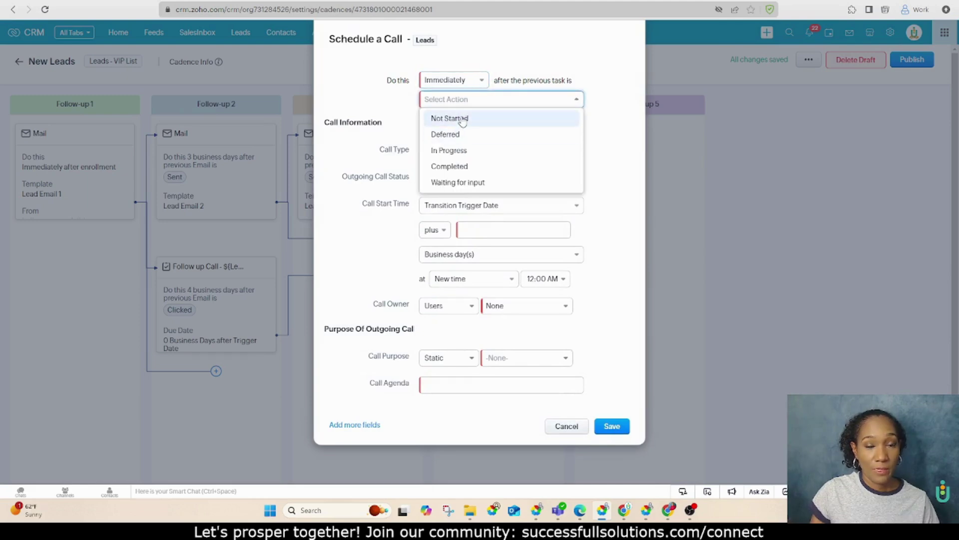
click(459, 118)
click(632, 159)
click(488, 233)
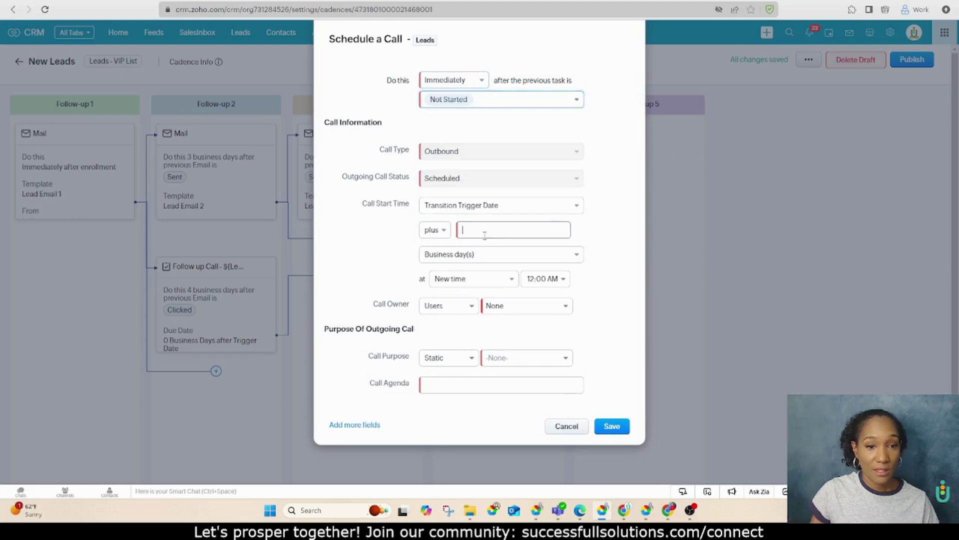
- Assign the call to Logged in User, purpose Prospecting, agenda 'Test', and save it
click(507, 307)
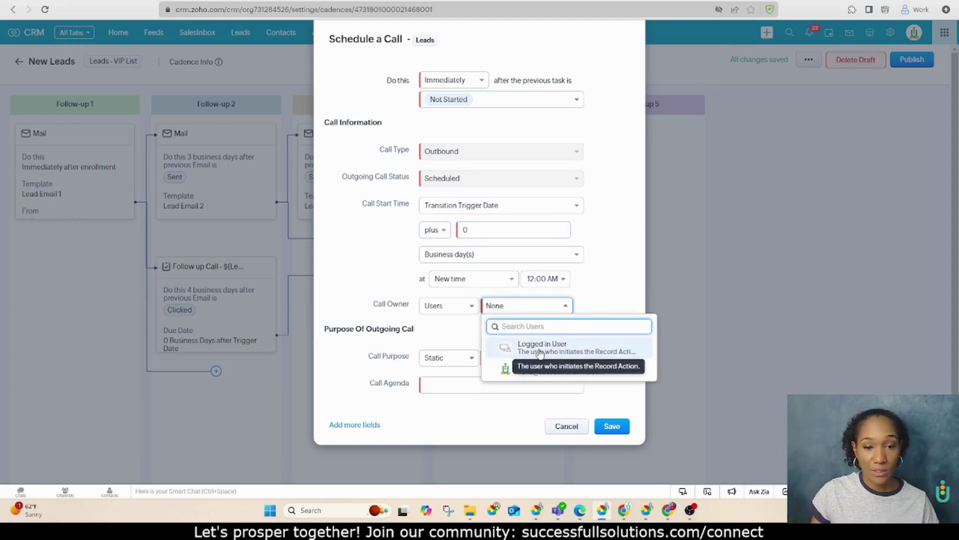
click(545, 353)
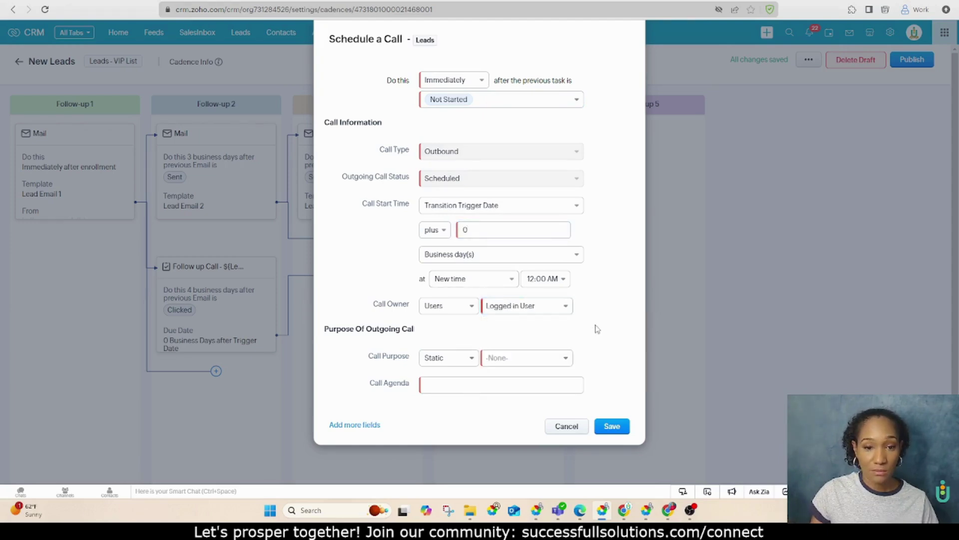
click(510, 361)
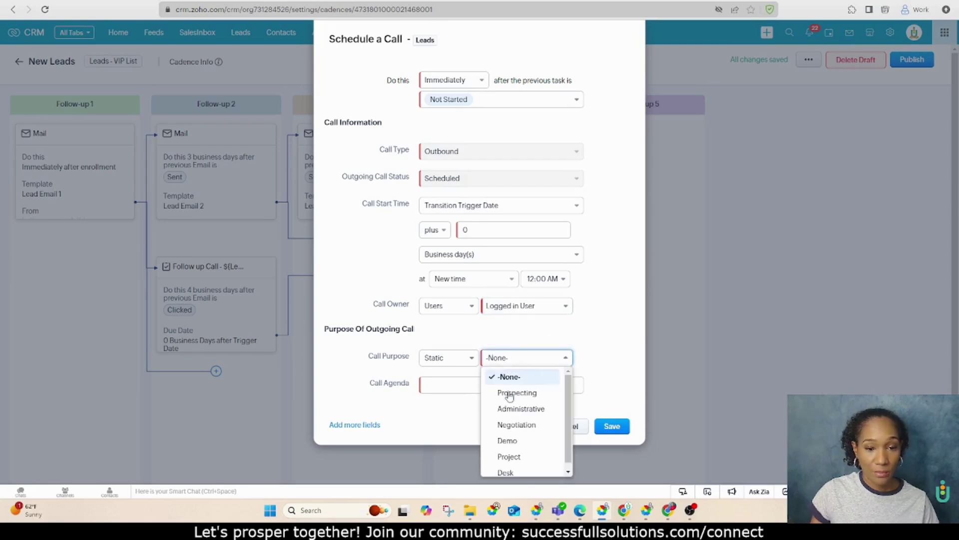
click(475, 386)
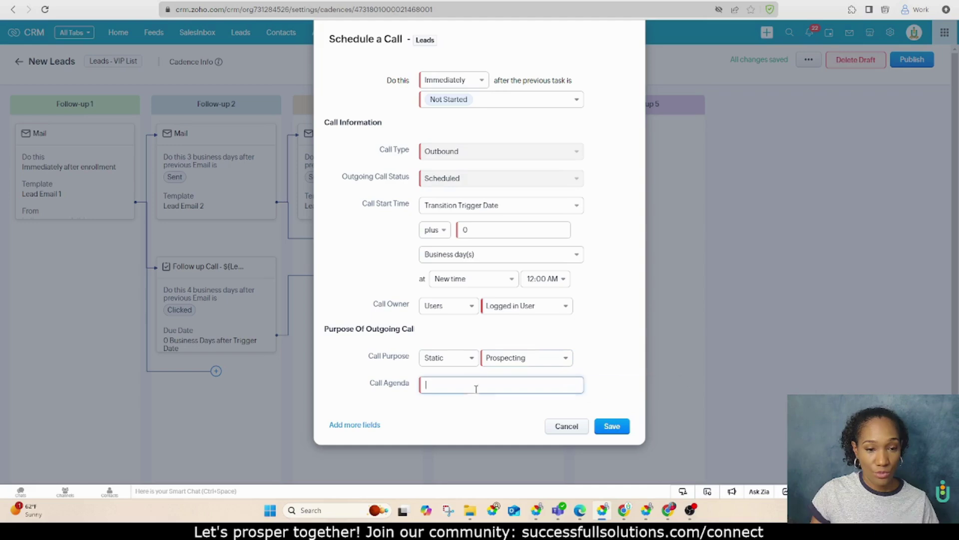
text(Test)
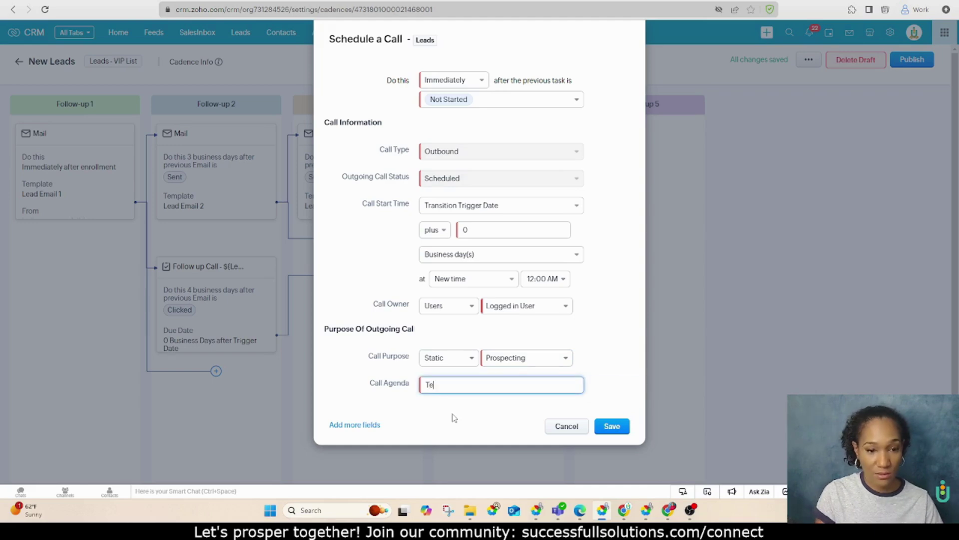
click(612, 426)
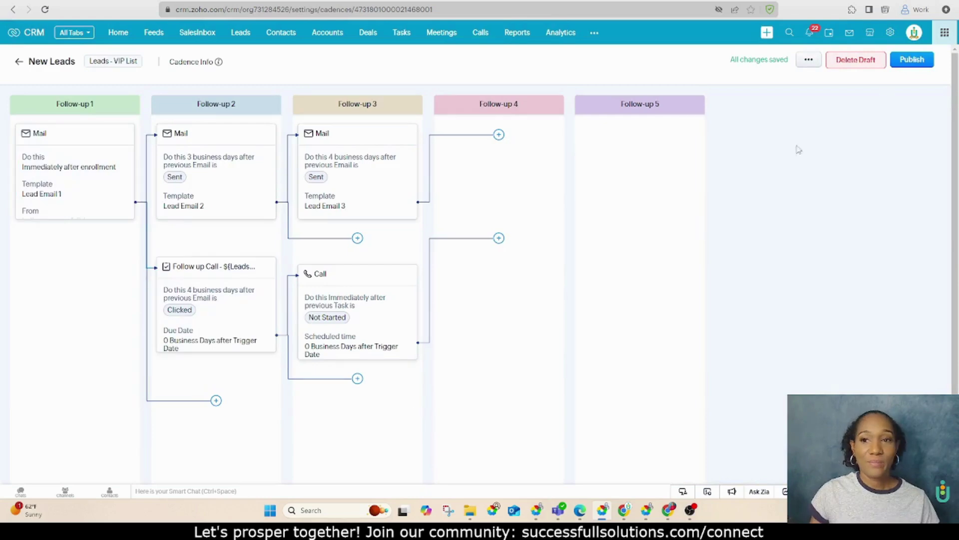
- Publish the New Leads cadence, confirm it, and reopen New Leads from the Cadences list
click(911, 61)
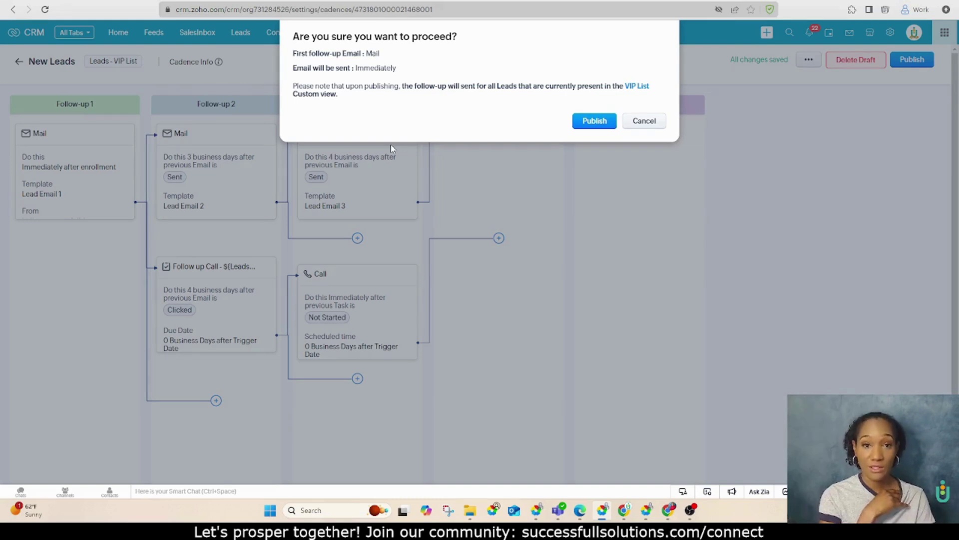
click(635, 86)
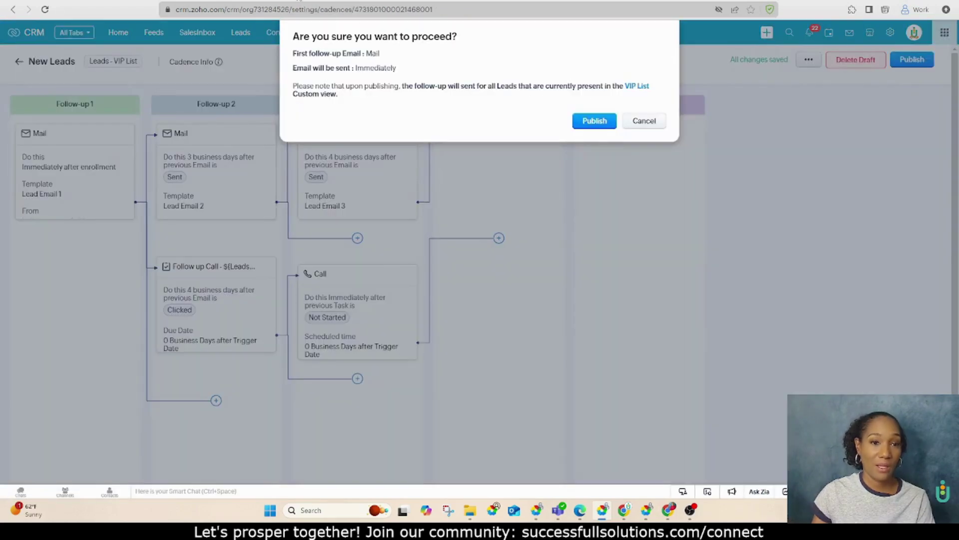
click(600, 122)
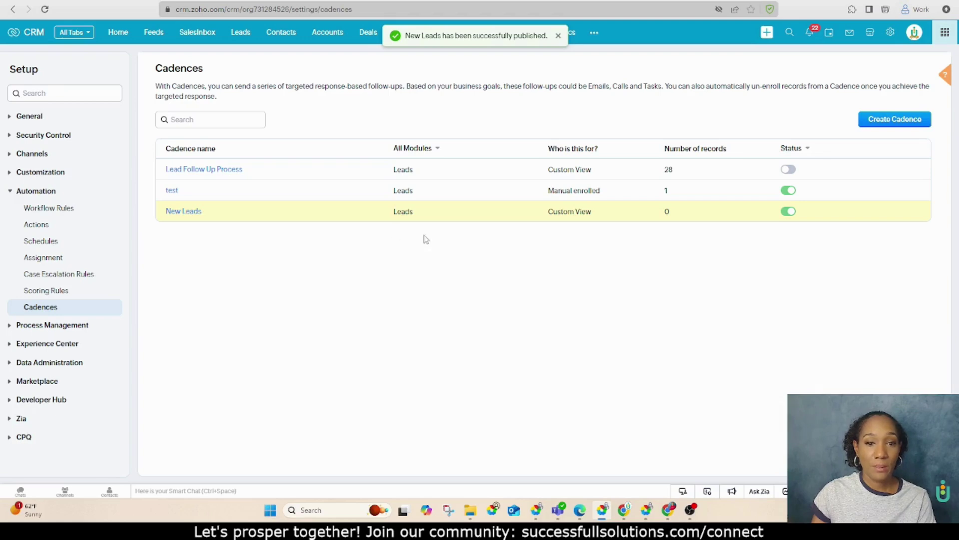
click(185, 212)
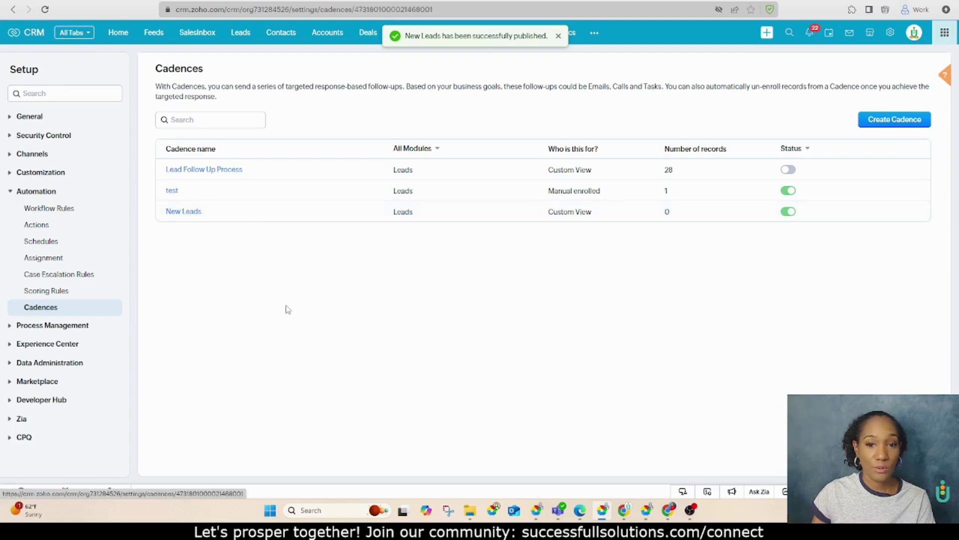
- Check the New Leads reports' Email, Task and Call analytics, then go back to the cadence flow
click(825, 60)
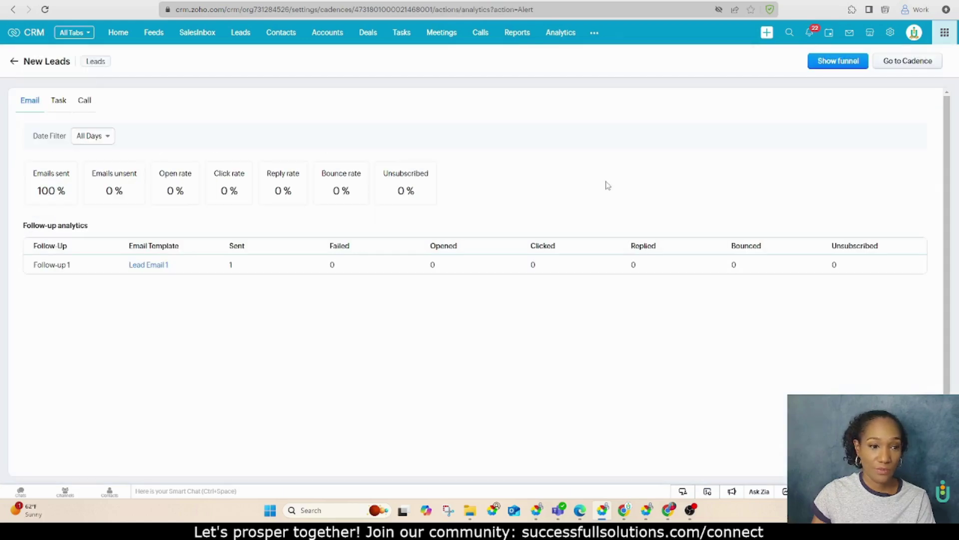
double_click(231, 265)
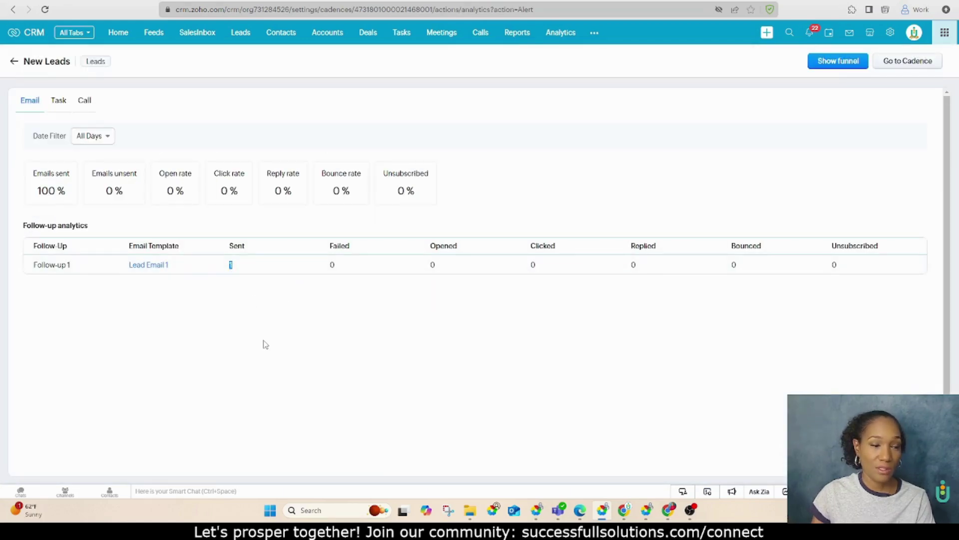
click(55, 101)
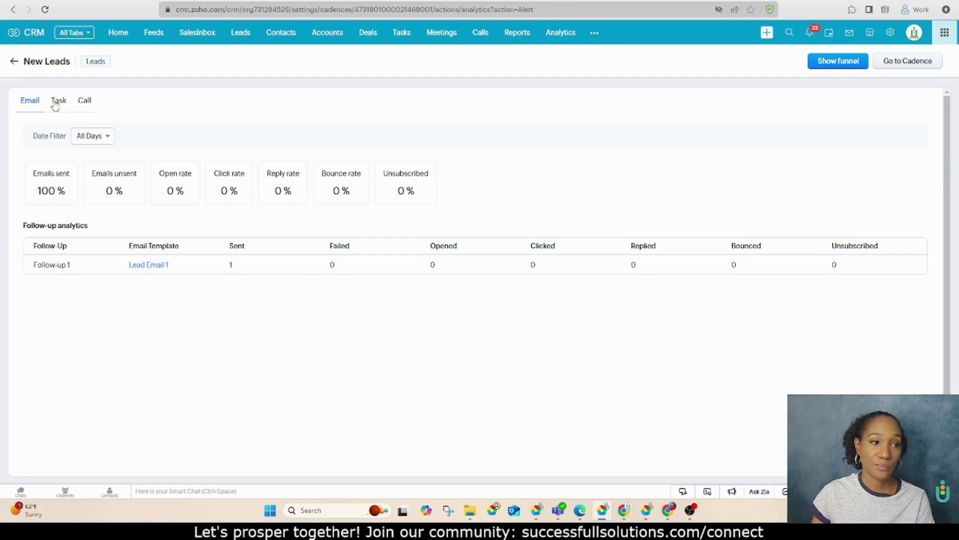
click(89, 102)
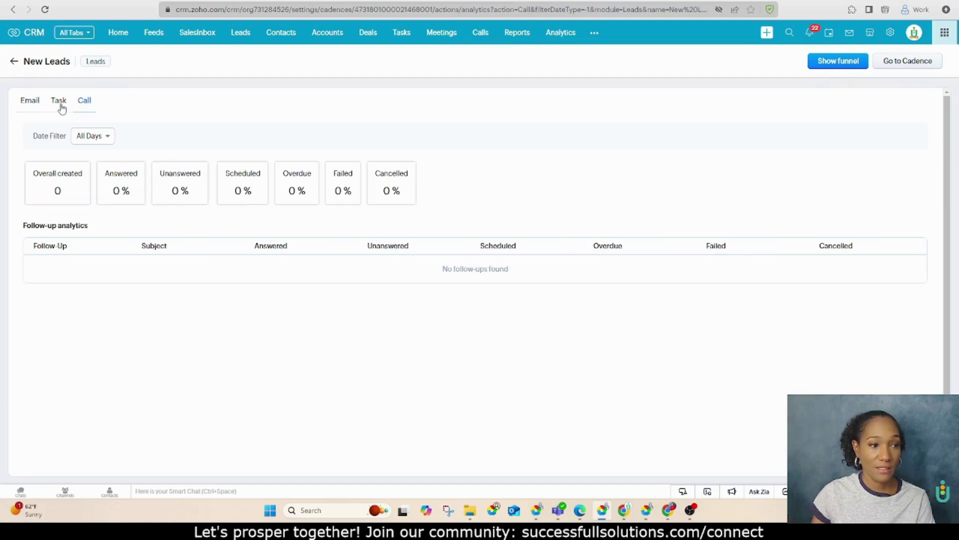
click(58, 106)
click(89, 104)
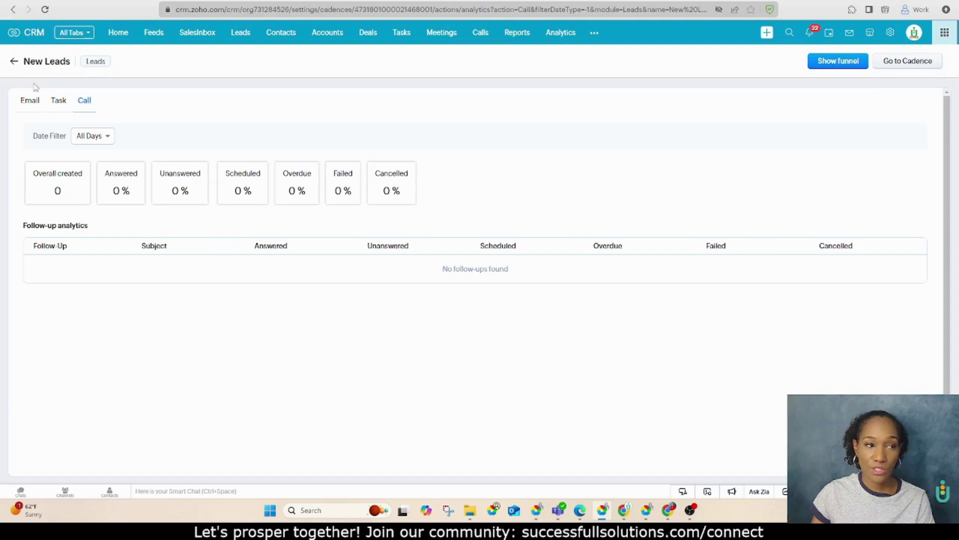
click(14, 61)
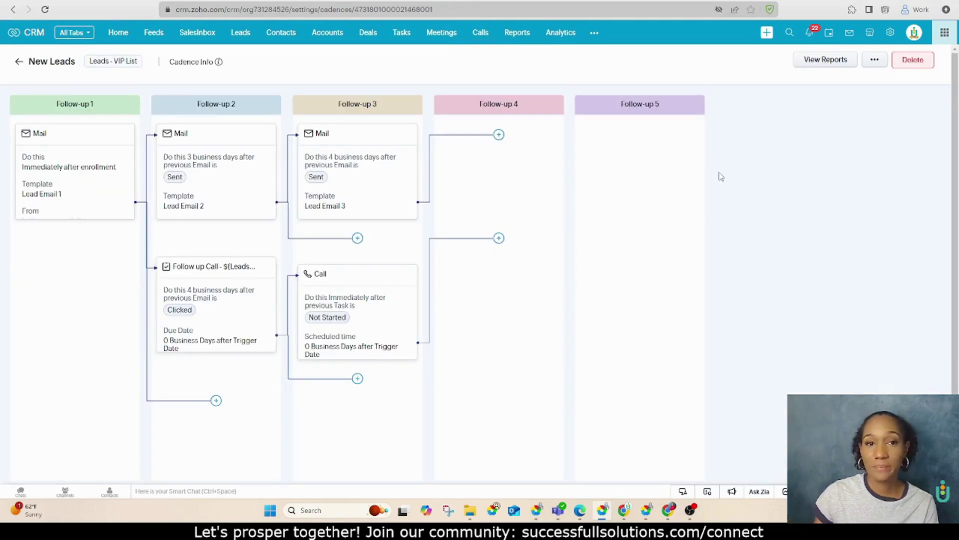